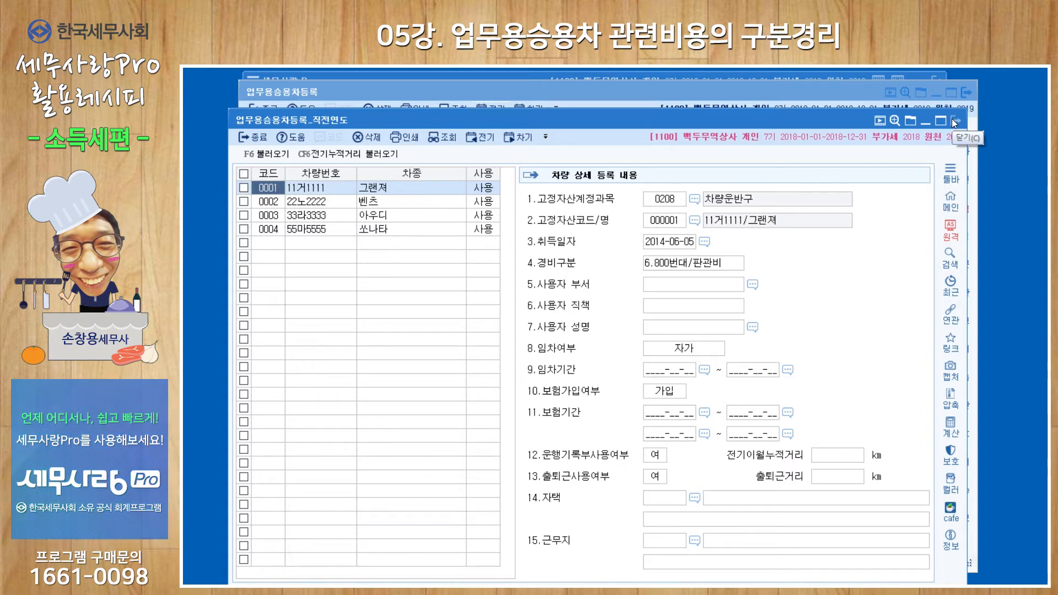
Close the prior-year vehicle register and list the account 0208 (차량운반구) assets in 고정자산등록.
left_click(954, 121)
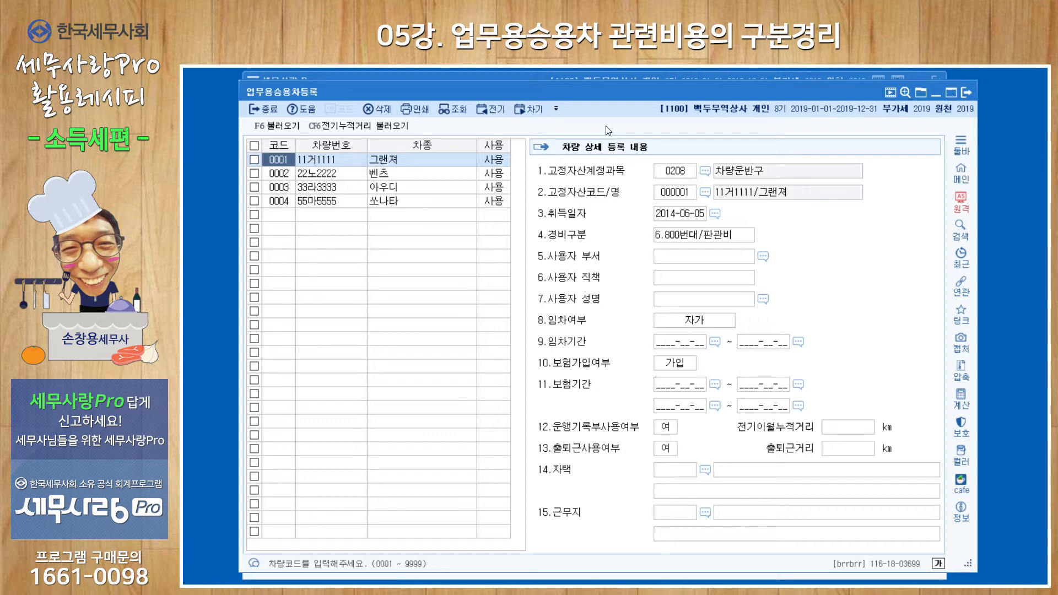
left_click(530, 74)
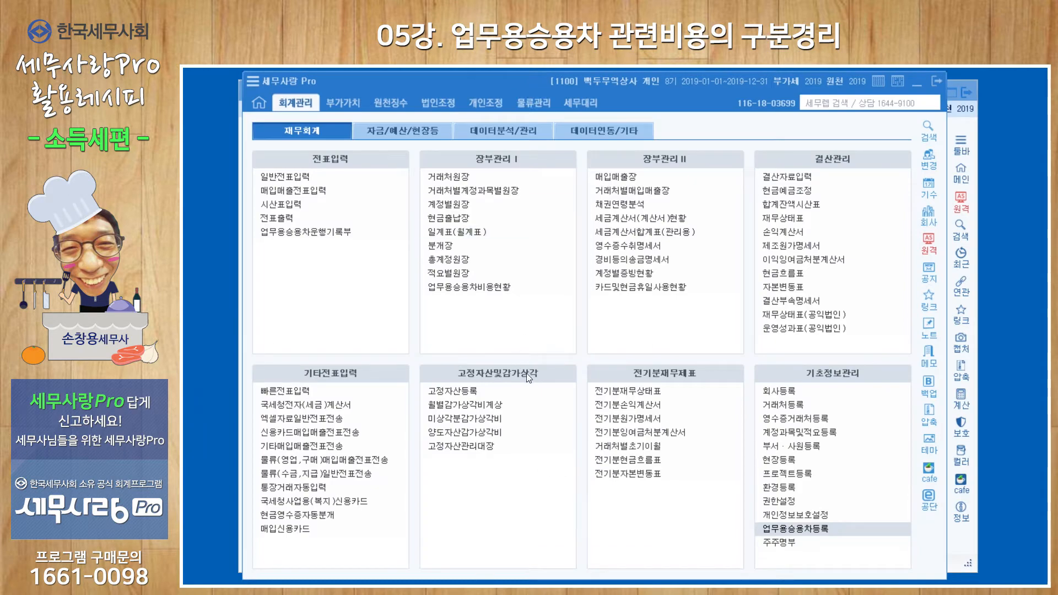
left_click(464, 391)
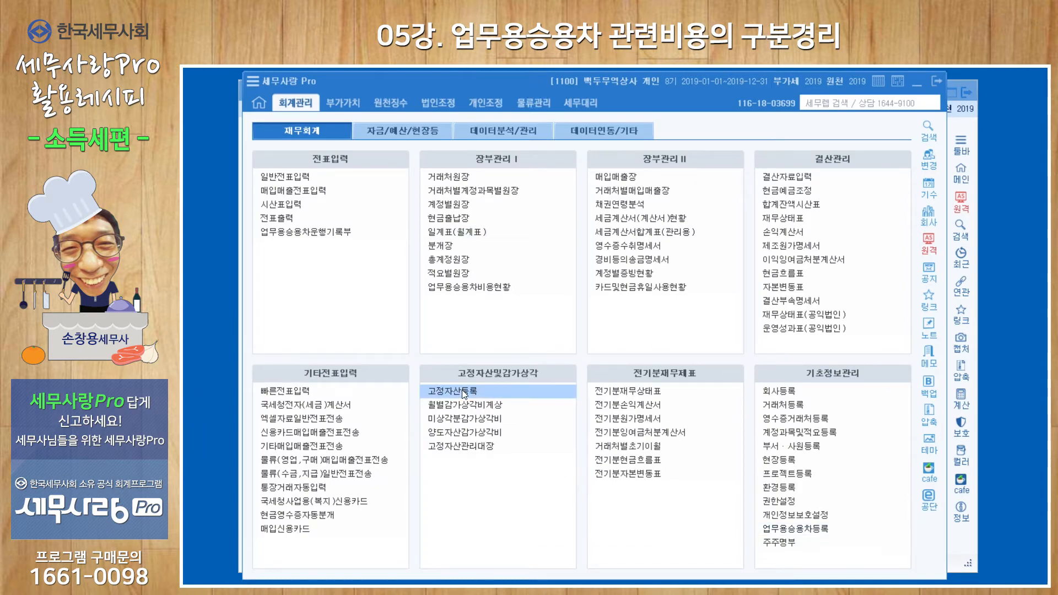
left_click_drag(477, 68, 537, 98)
type("0208")
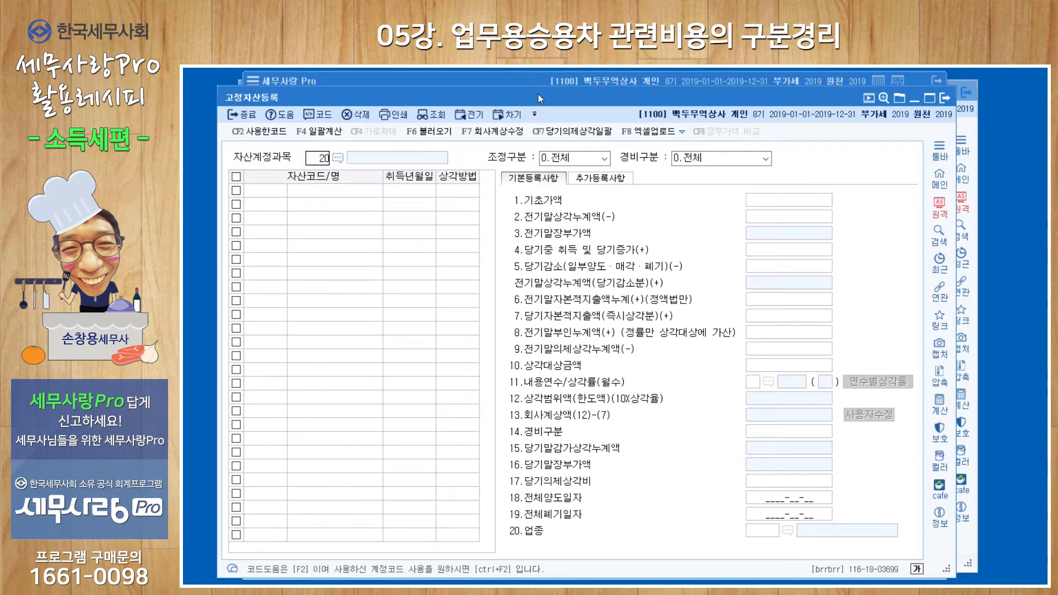
key("Return")
Examine the depreciation details of the 그랜져, 벤츠 and 아우디 assets under account 0208.
left_click(356, 194)
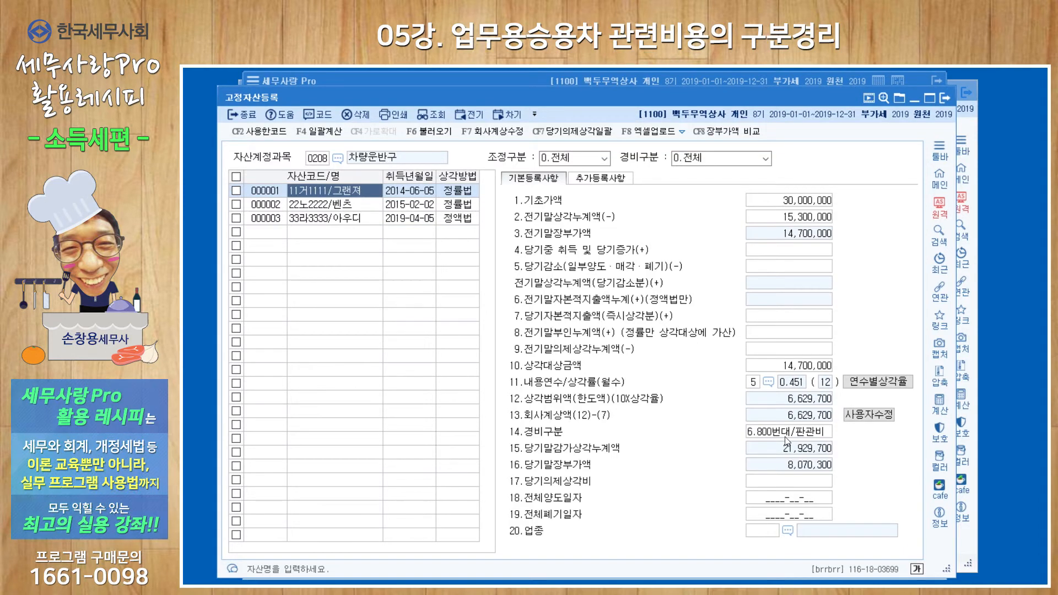
left_click(354, 207)
left_click(355, 218)
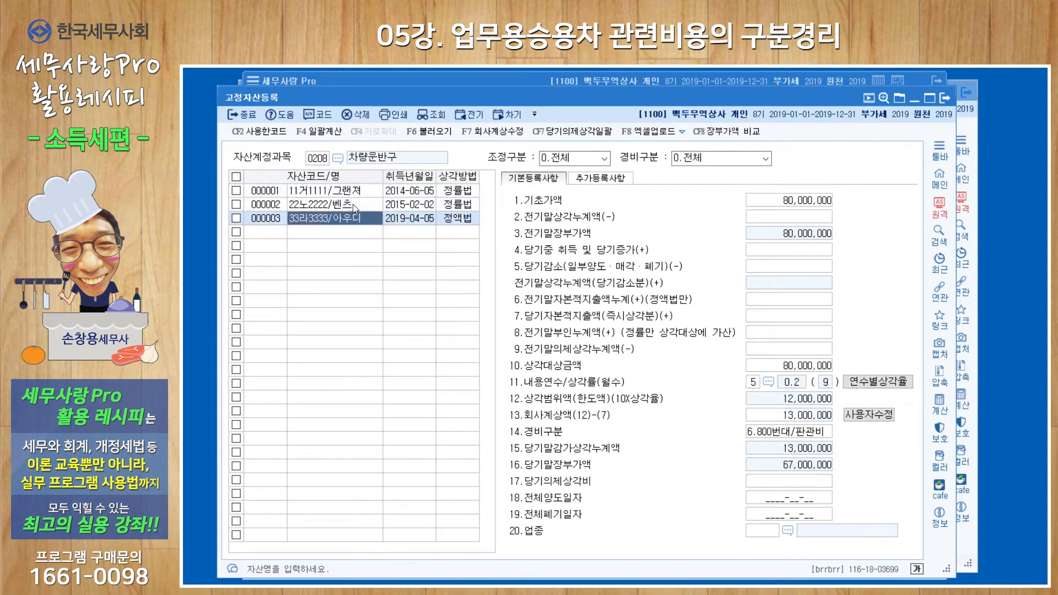
left_click(354, 205)
left_click(354, 191)
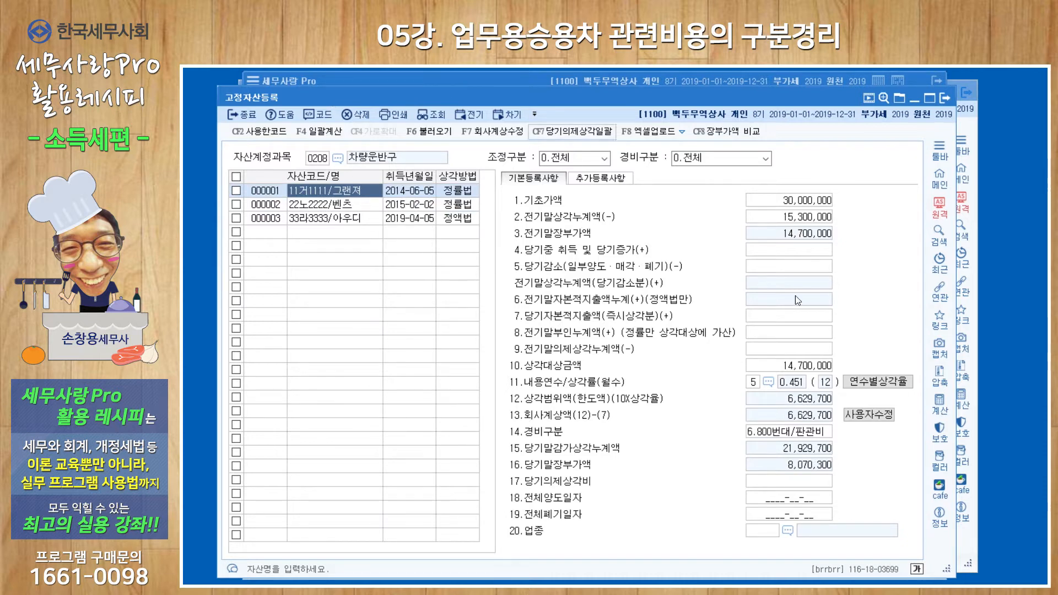
Compare the 고정자산등록 entries with 업무용승용차등록 by showing both windows together, and close 고정자산등록.
left_click(964, 536)
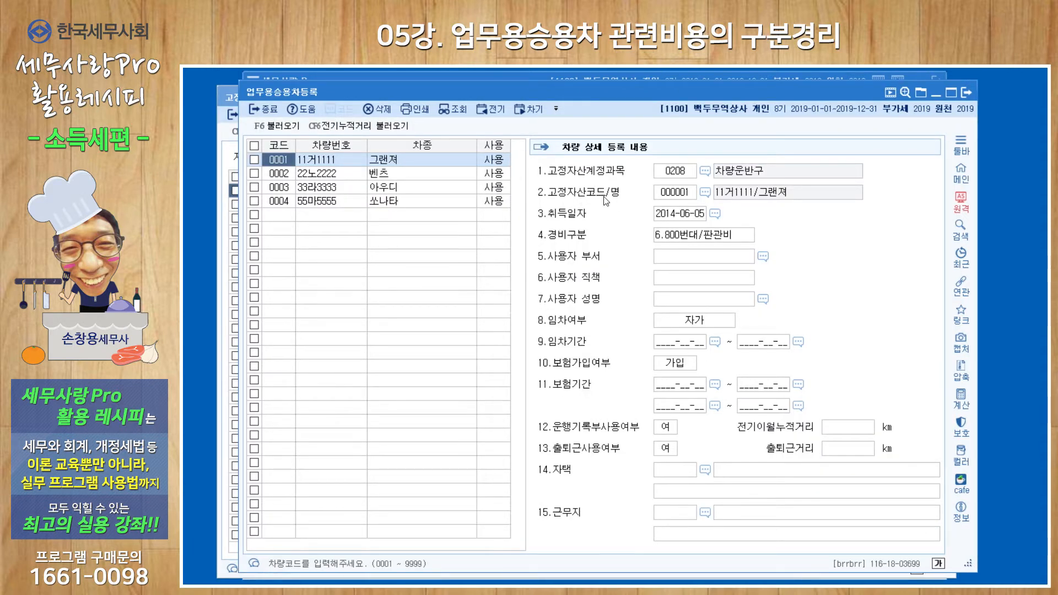
left_click(224, 141)
left_click_drag(454, 96, 505, 240)
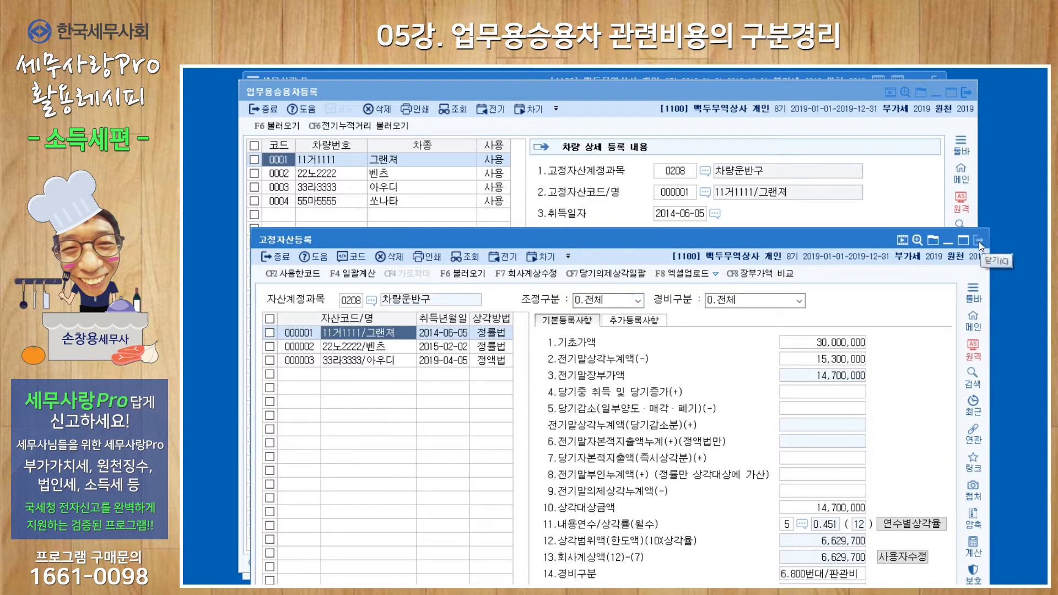
left_click(978, 241)
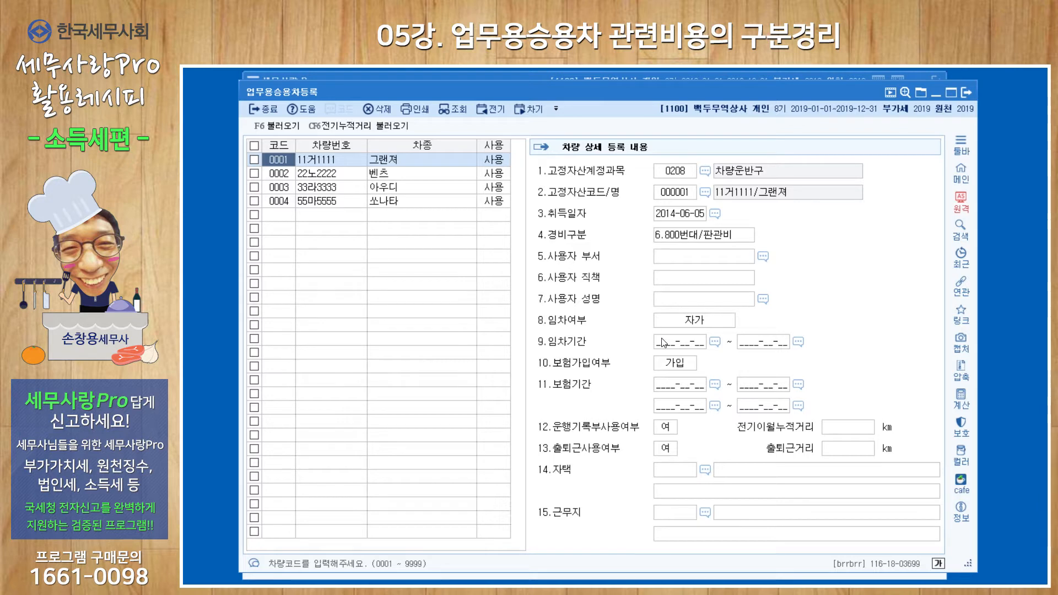
Review the available options for 임차여부, 보험가입여부 and 운행기록부사용여부 on the 그랜져 record.
left_click(682, 324)
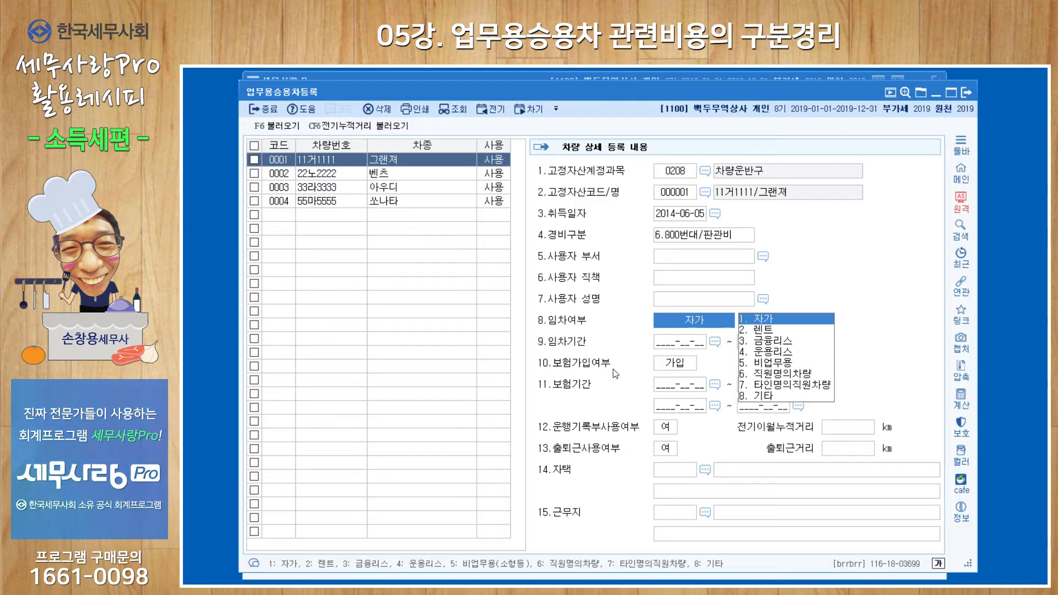
left_click(676, 368)
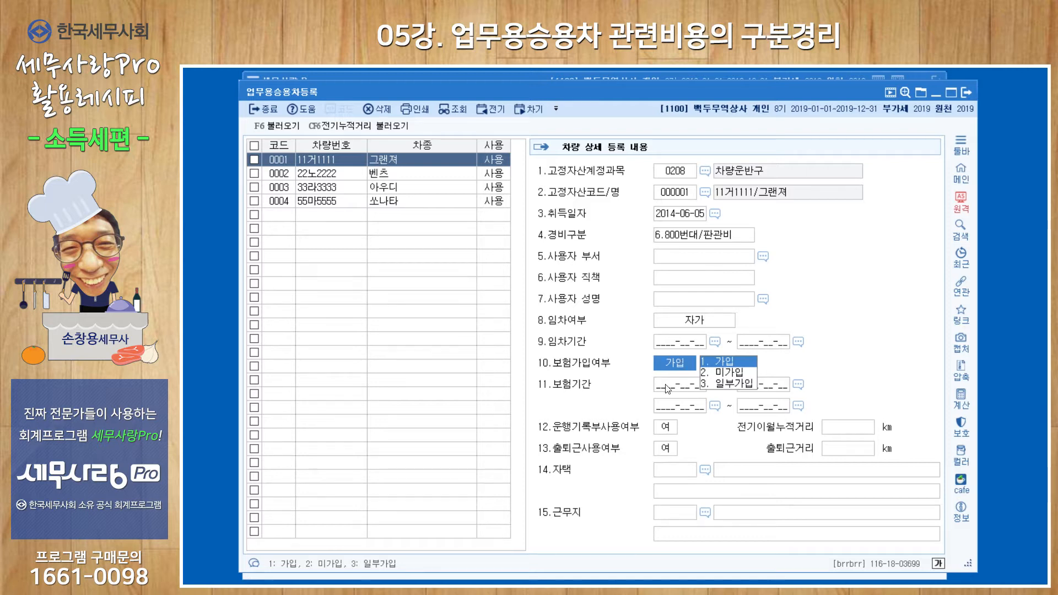
left_click(672, 429)
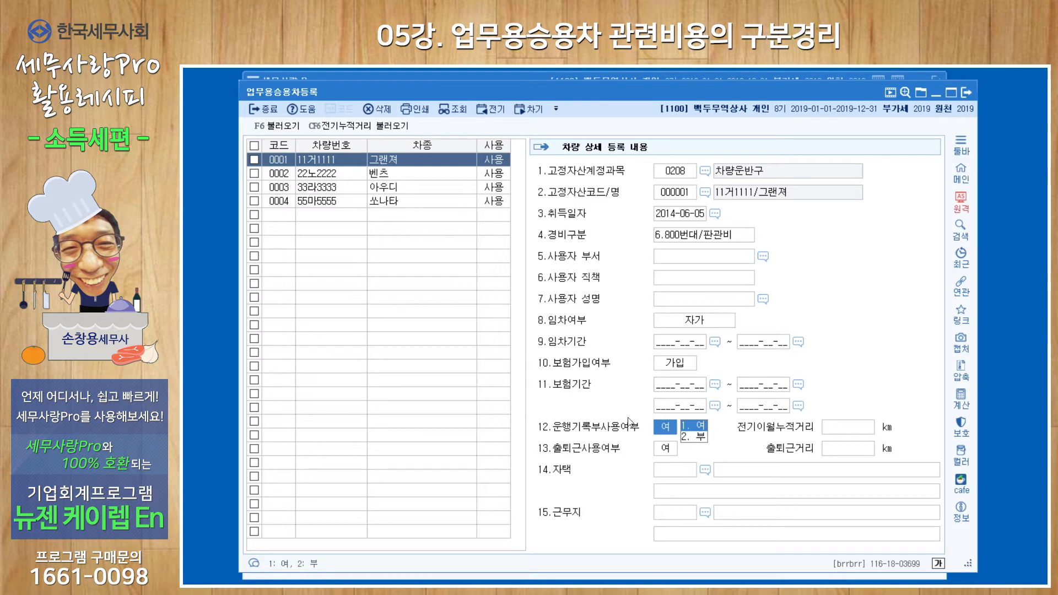
Check the 아우디 record and the 쏘나타 record's 임차여부 and 임차기간, and close 업무용승용차등록.
left_click(409, 189)
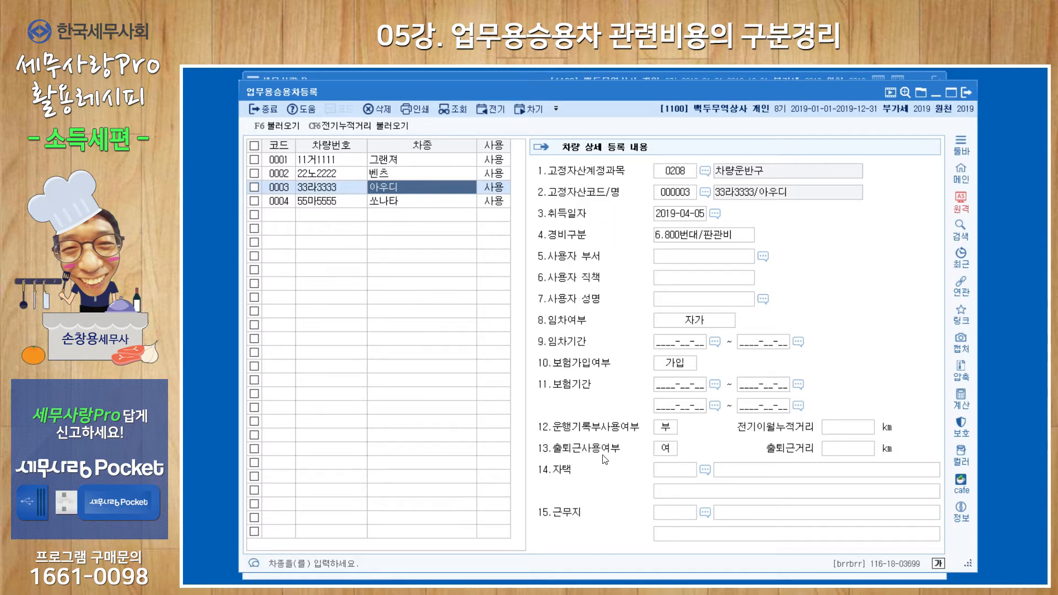
left_click(441, 208)
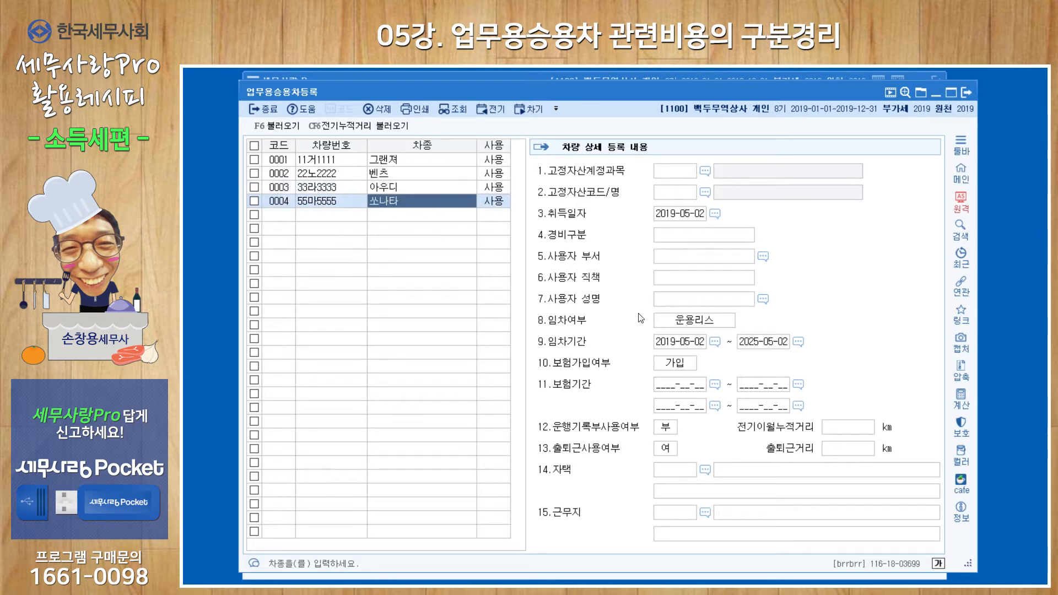
left_click(684, 325)
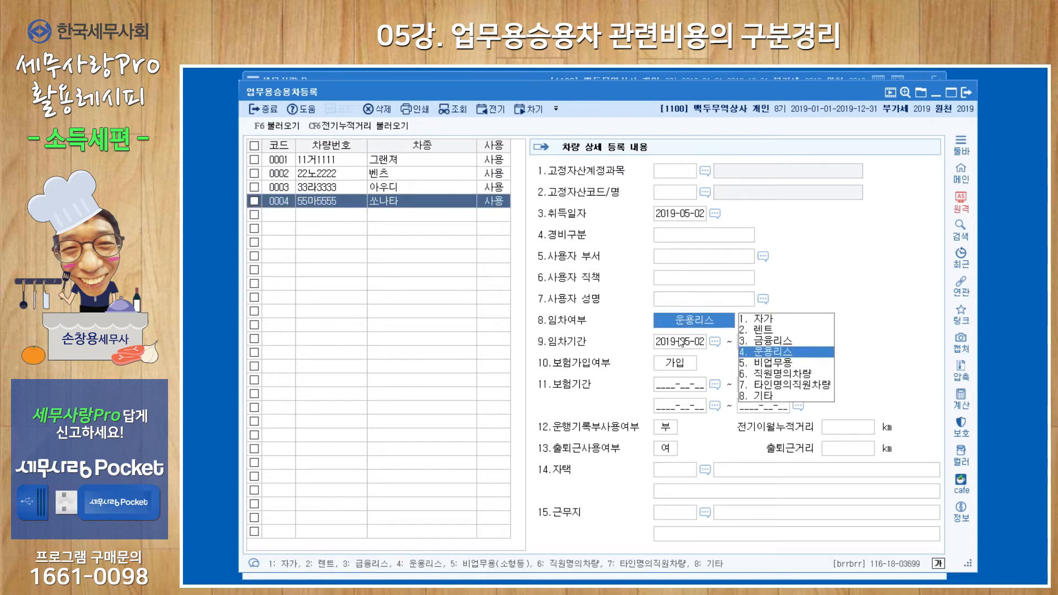
left_click(679, 346)
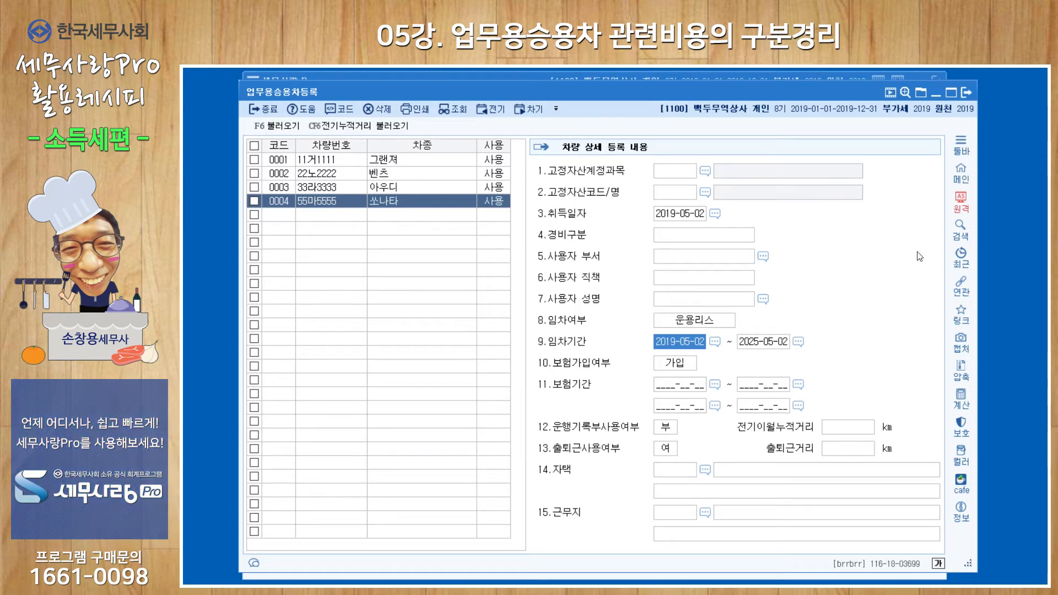
left_click(964, 94)
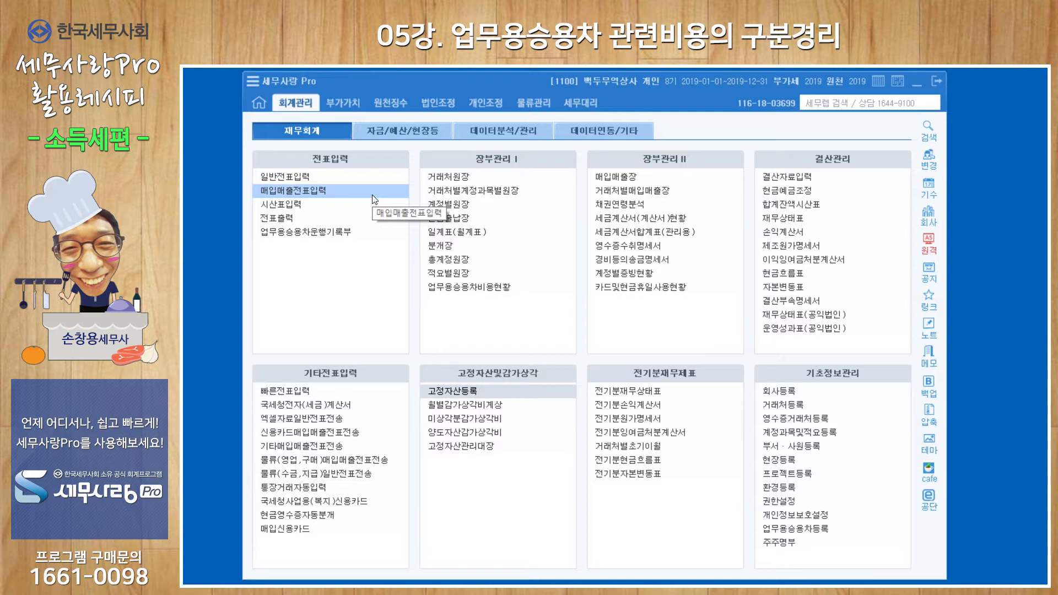
left_click(775, 530)
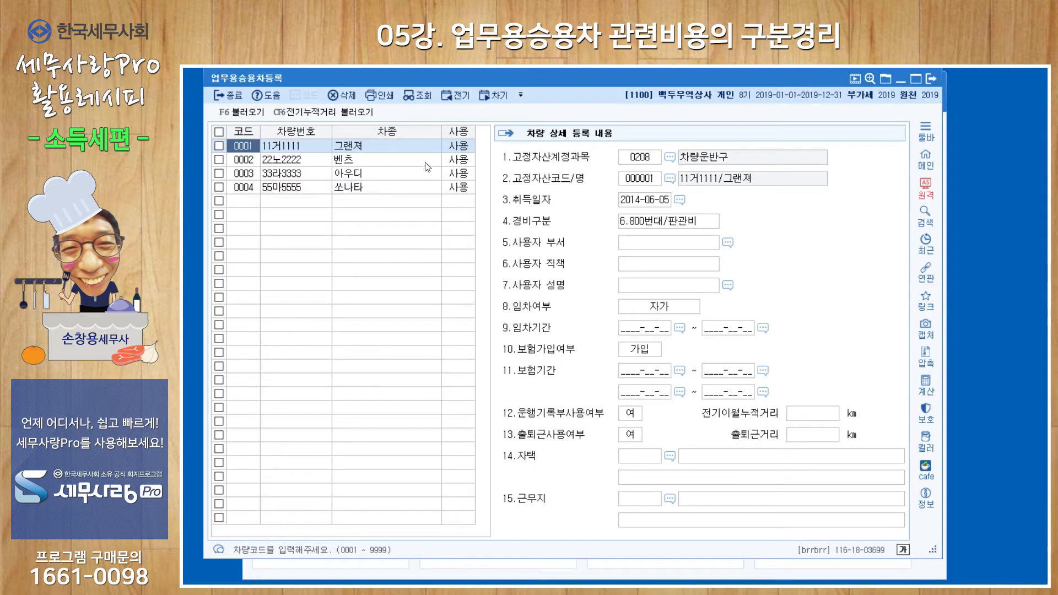
left_click_drag(450, 81, 472, 107)
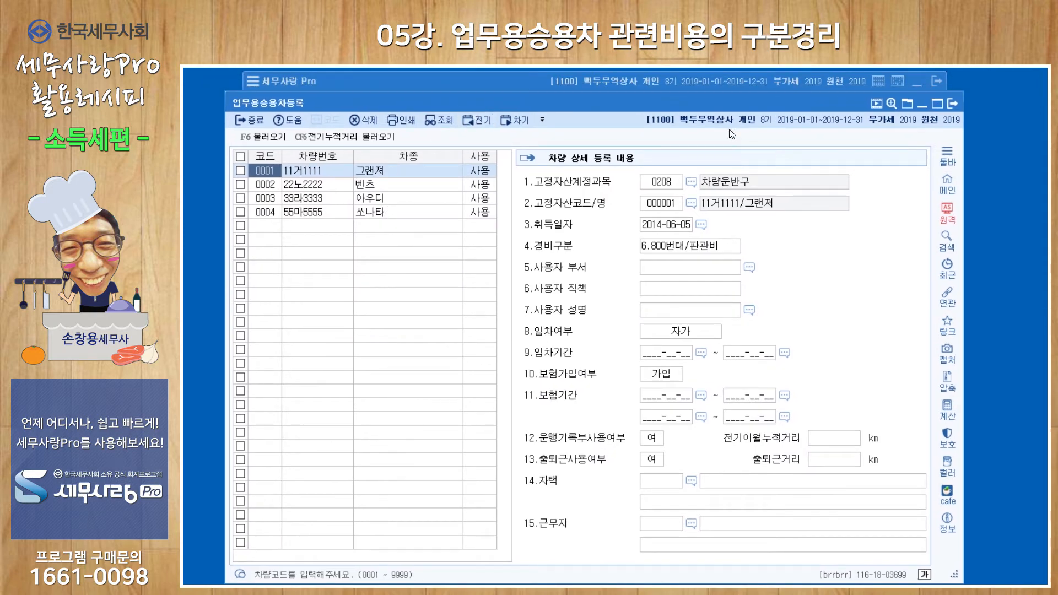
left_click(953, 103)
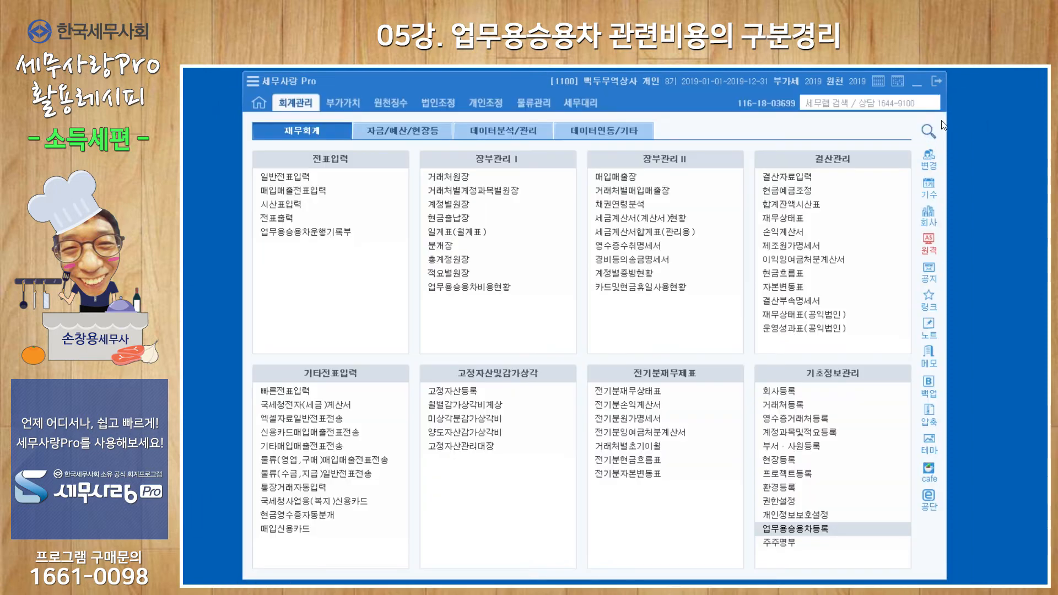
Open 계정과목및적요등록, review the 업무용차일괄설정 related accounts, and accept the dialog without checking any account.
left_click(814, 431)
left_click_drag(497, 80, 585, 99)
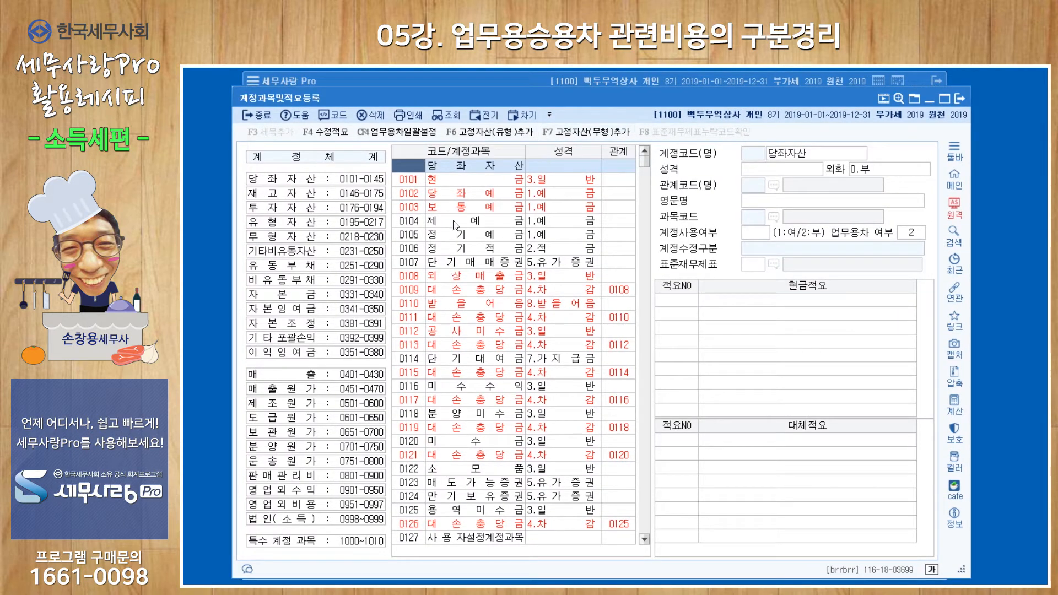
left_click(391, 134)
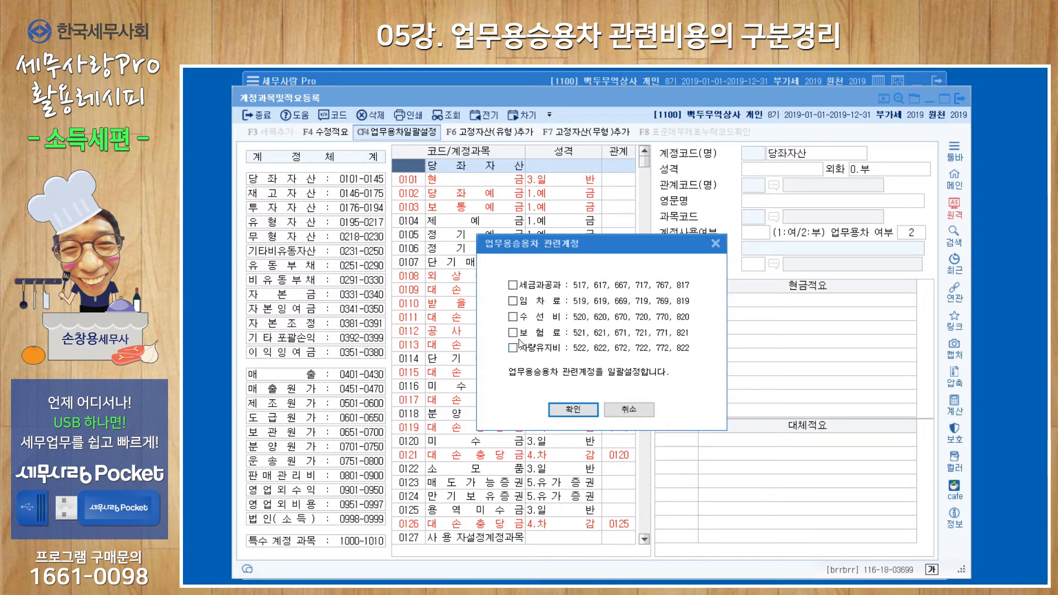
left_click(574, 410)
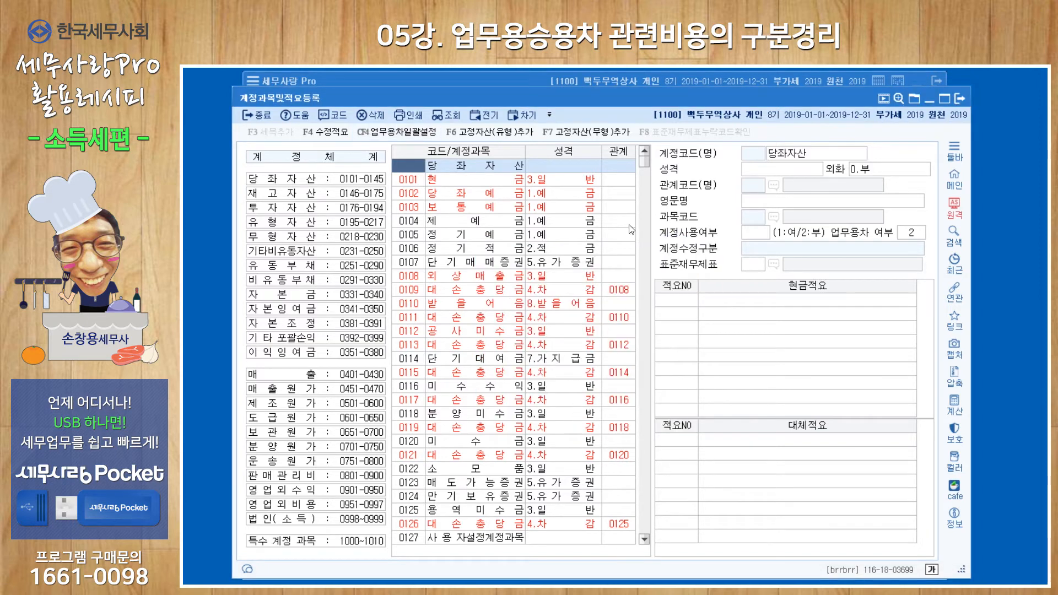
Inspect the 업무용차 여부 field of account 0104 제예금 and review the 업무용차일괄설정 accounts again.
left_click(483, 224)
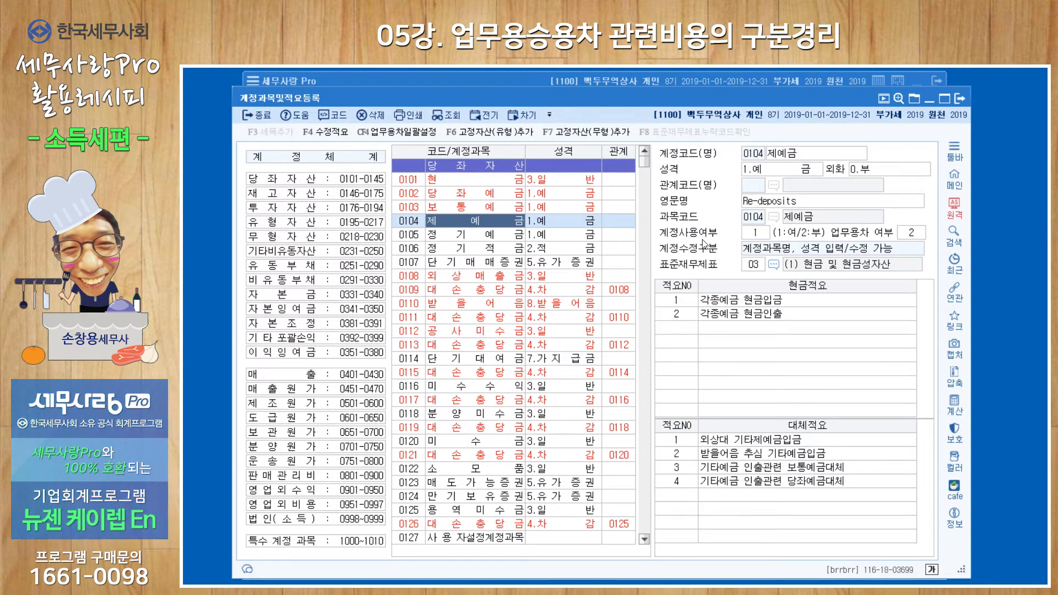
left_click(909, 239)
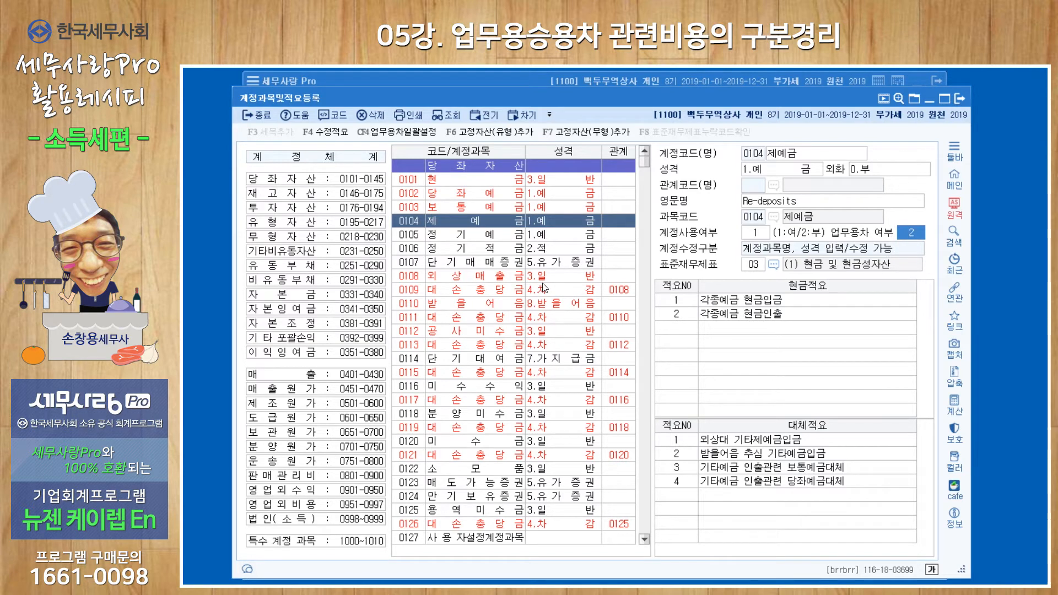
left_click(410, 138)
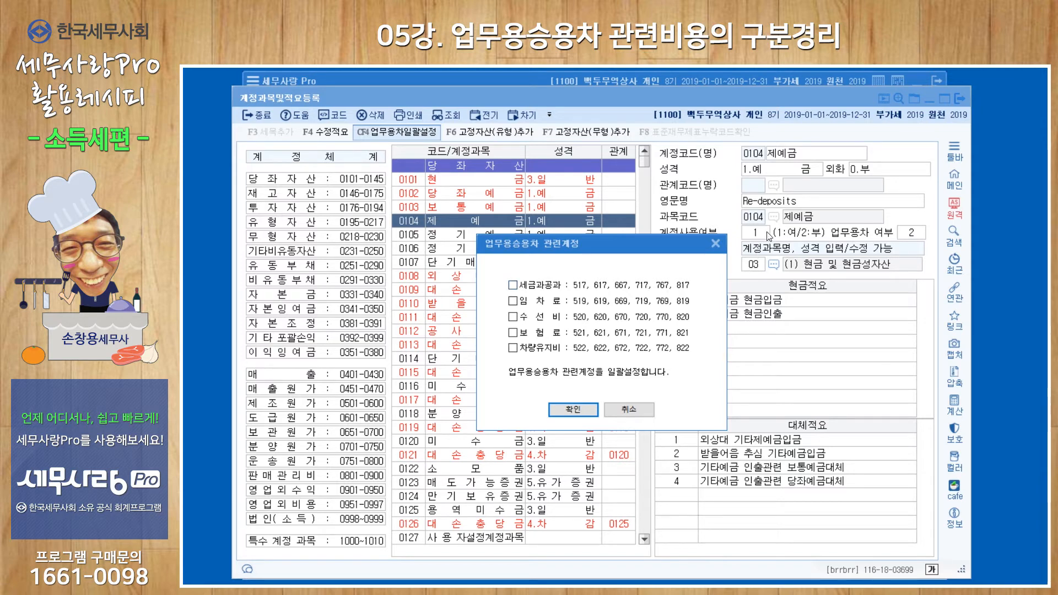
left_click(715, 246)
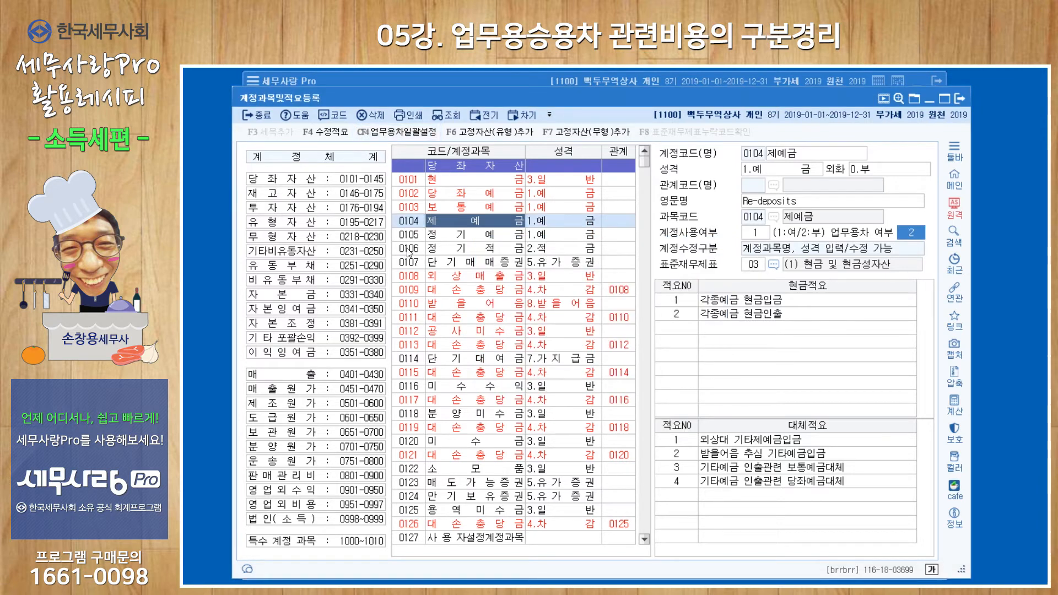
Find account code 860 in the account list and view its 업무용차 여부 setting.
left_click(502, 252)
type("860")
key("Return")
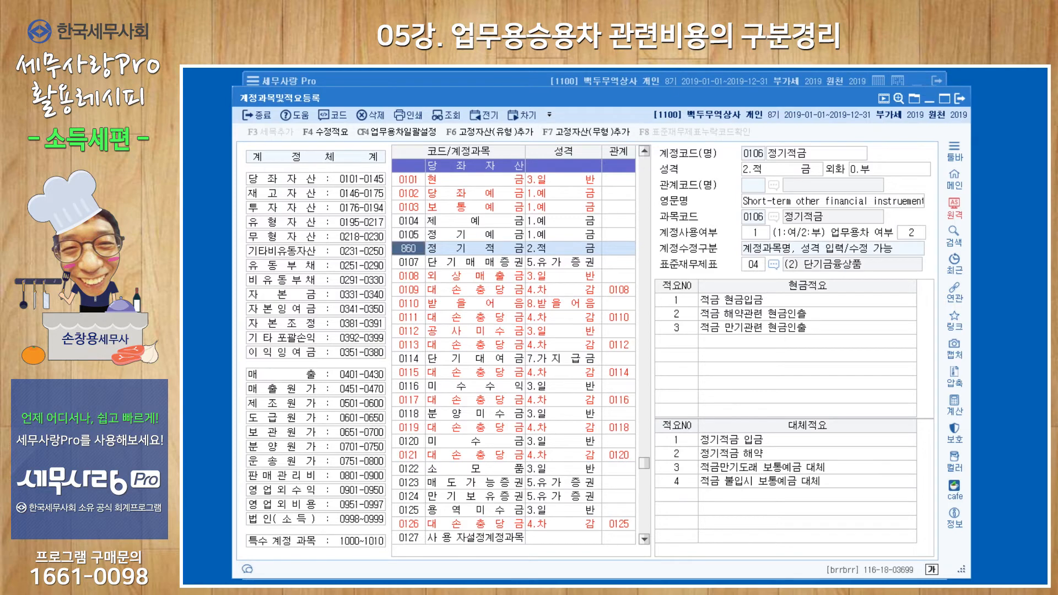
scroll(477, 350, "down", 4)
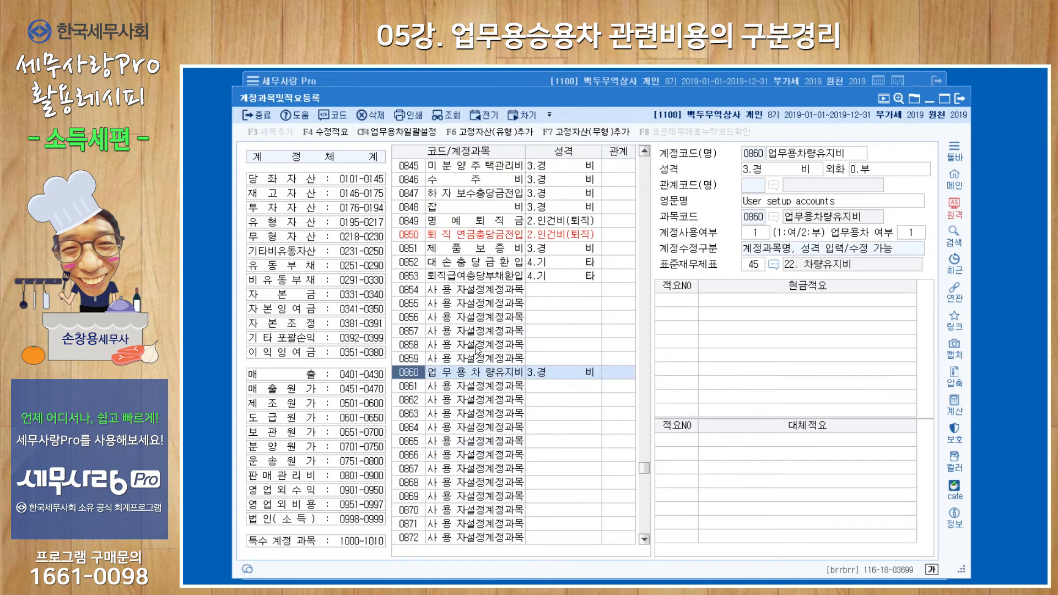
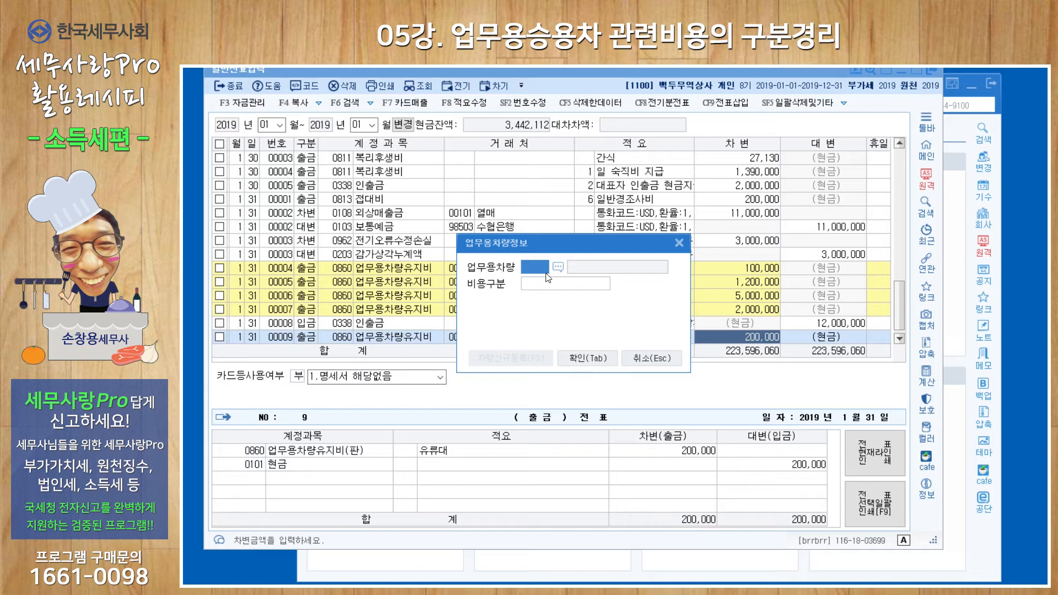
Select vehicle 0002 (벤츠) and 비용구분 유류비 in 업무용차량정보 for the 200,000 유류대 voucher, and complete the voucher line.
left_click(558, 267)
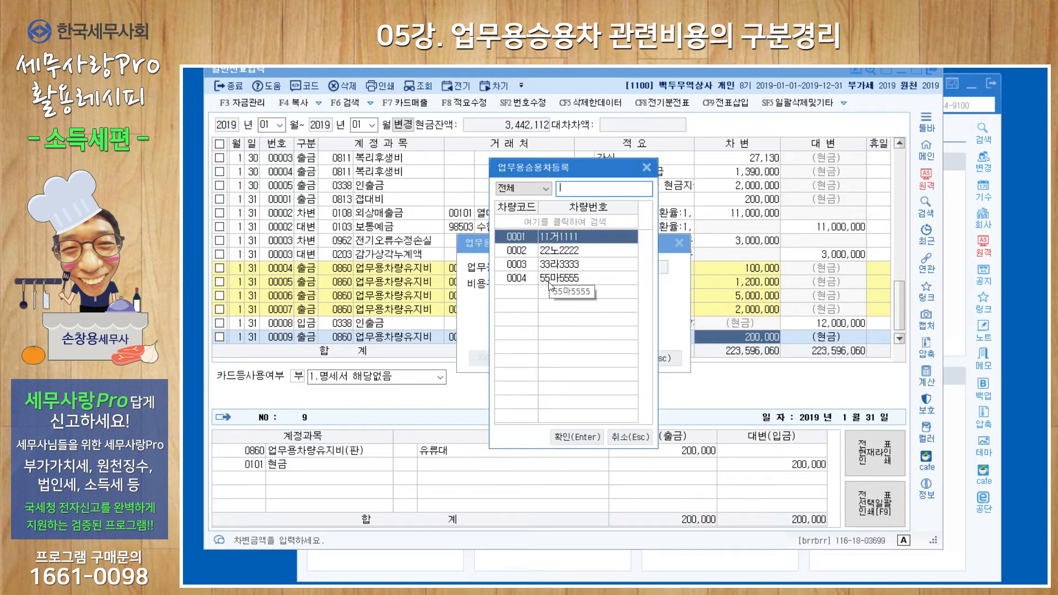
left_click(557, 253)
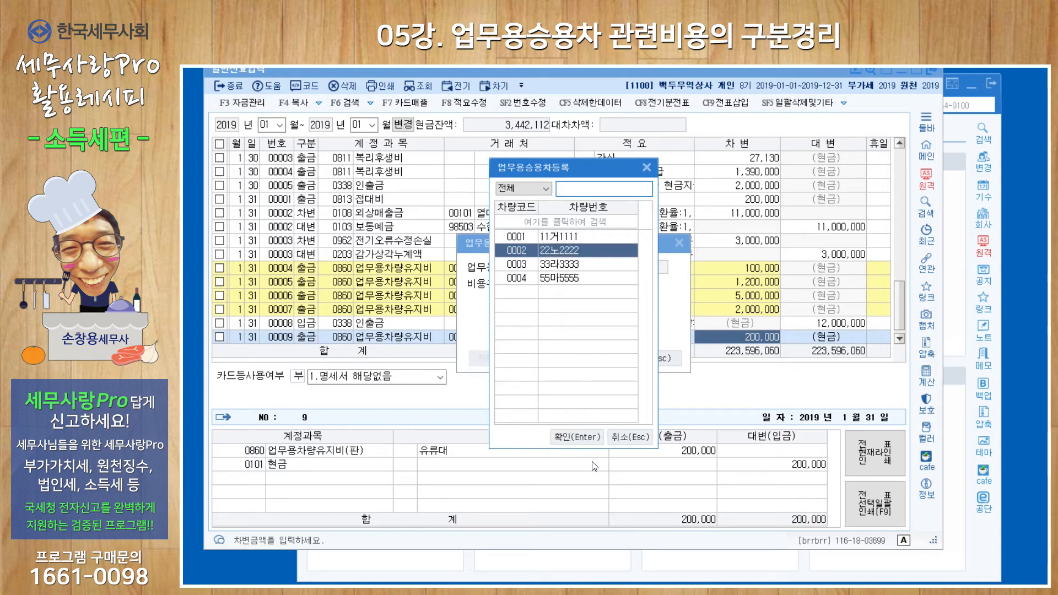
left_click(577, 437)
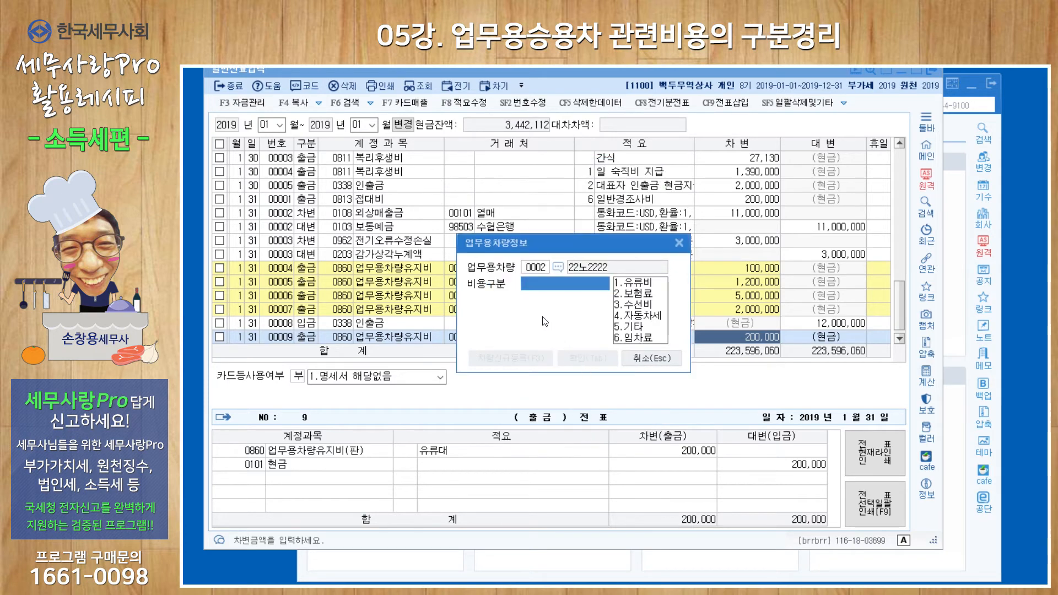
left_click(639, 286)
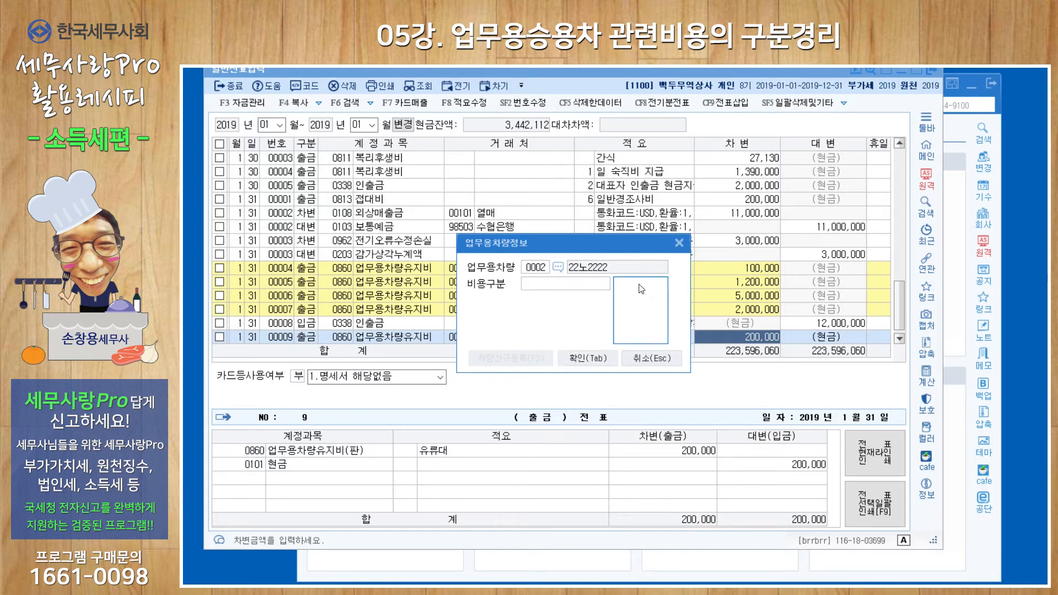
left_click(589, 359)
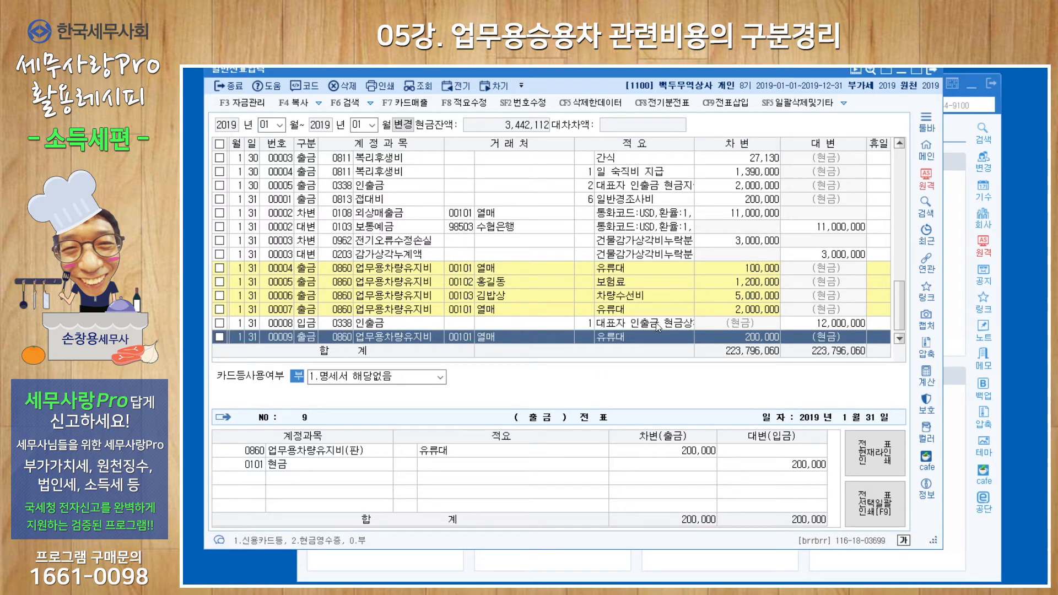
key("Return")
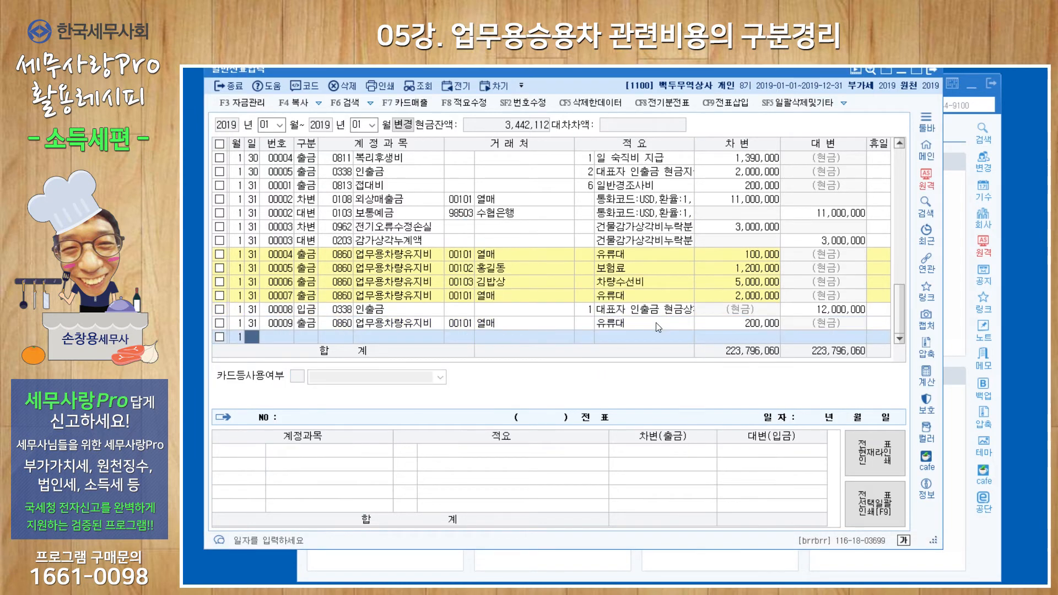
Recheck the 업무용승용차 관련계정 codes in 계정과목및적요등록, and close both the dialog and the window without setting any account.
left_click(430, 324)
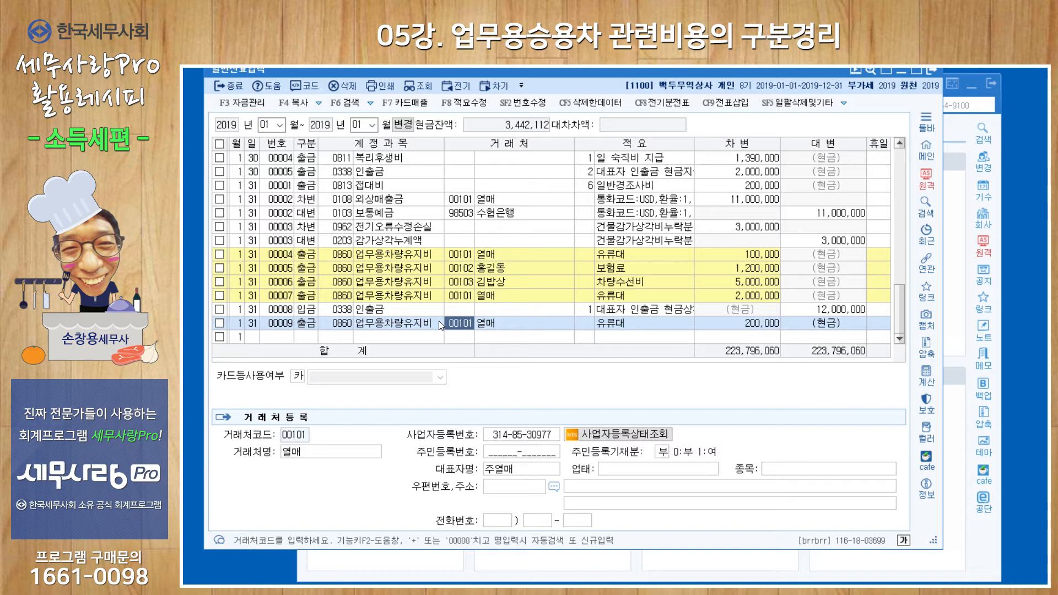
left_click(963, 563)
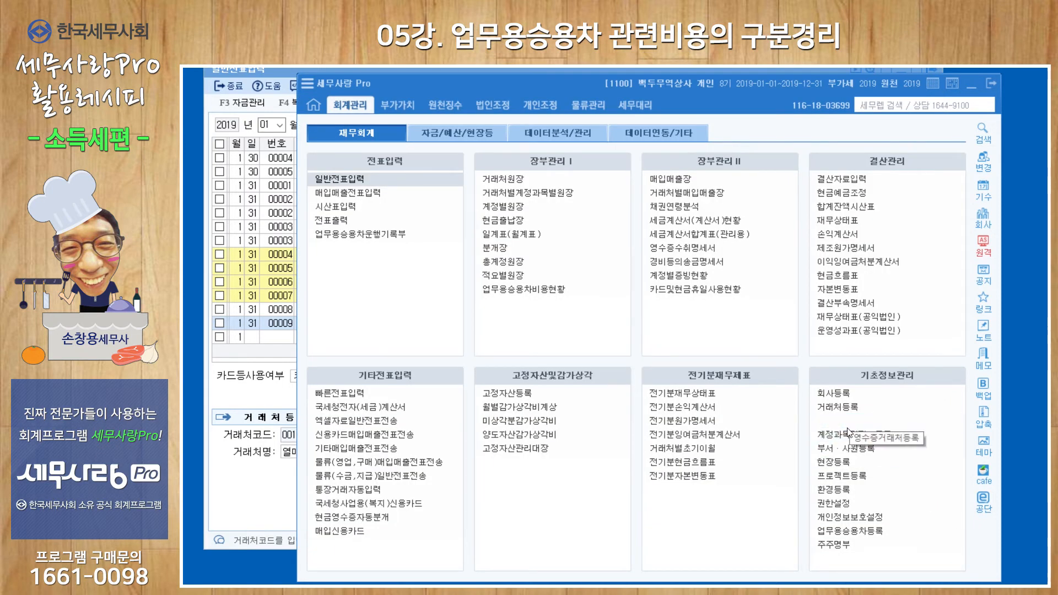
left_click(848, 434)
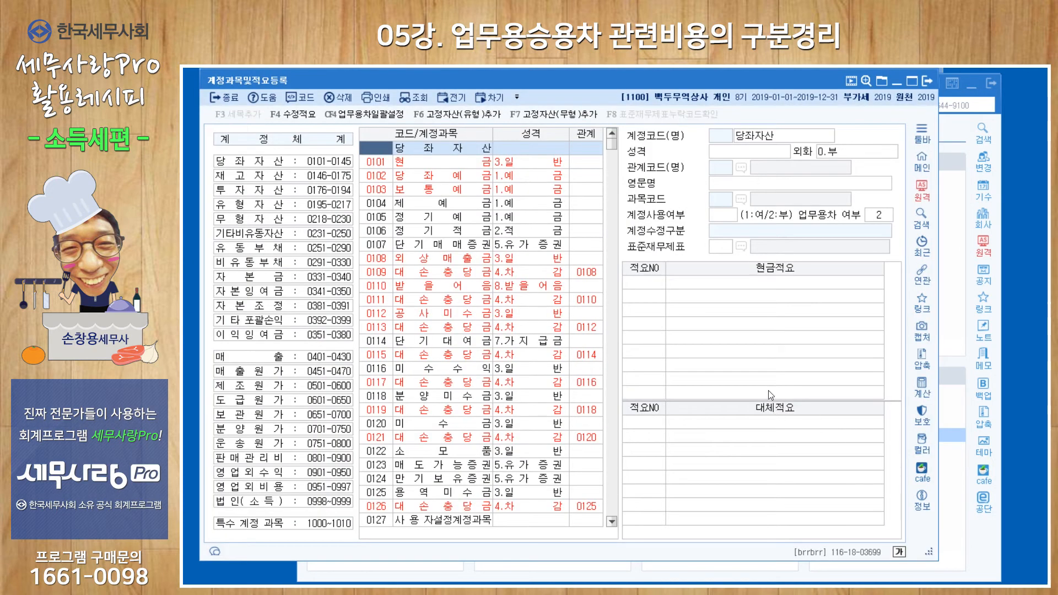
left_click_drag(528, 81, 557, 97)
left_click(392, 131)
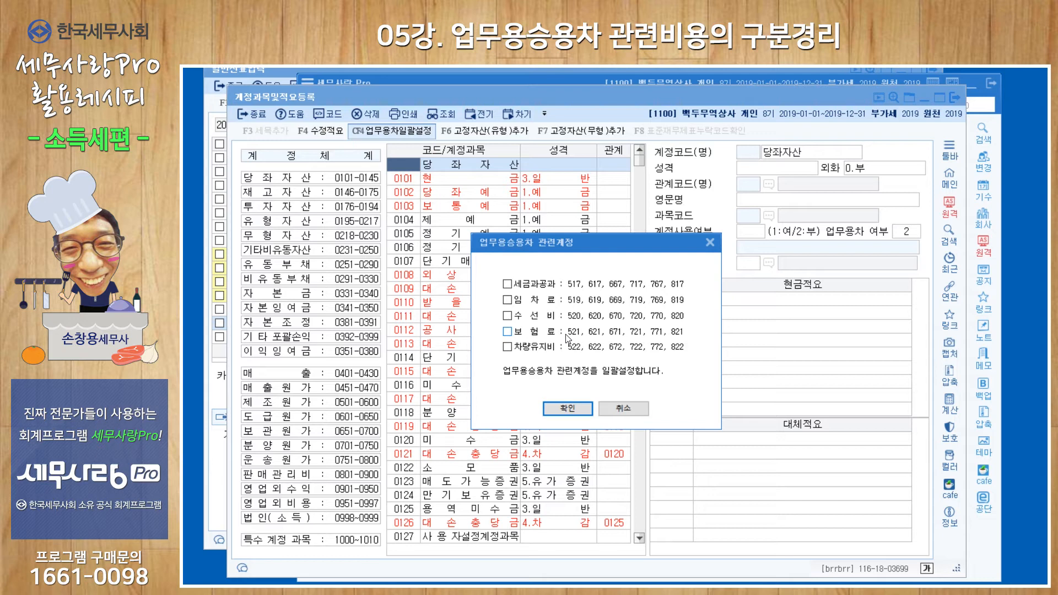
left_click(710, 243)
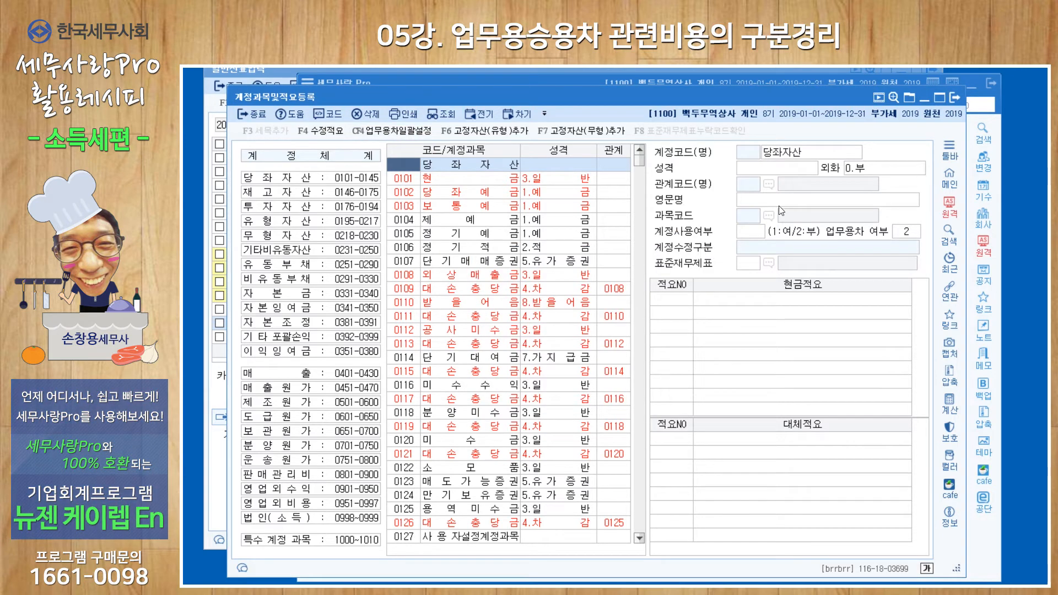
left_click(953, 98)
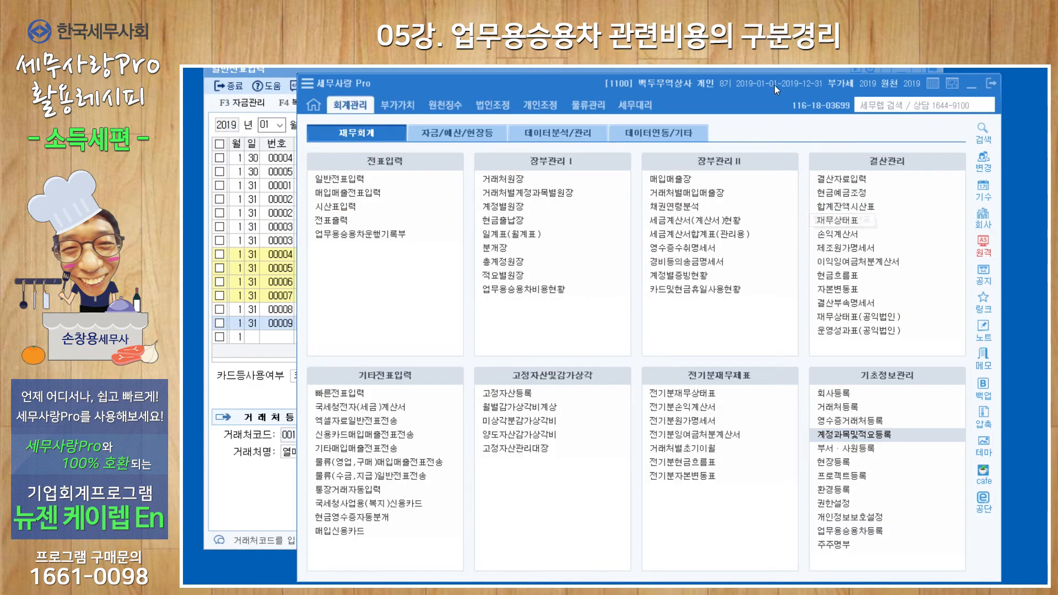
Open 손익계산서 for month 12 of 2019 and check the 업무용차량유지비 amount in the 관리용 view.
left_click(850, 233)
type("12")
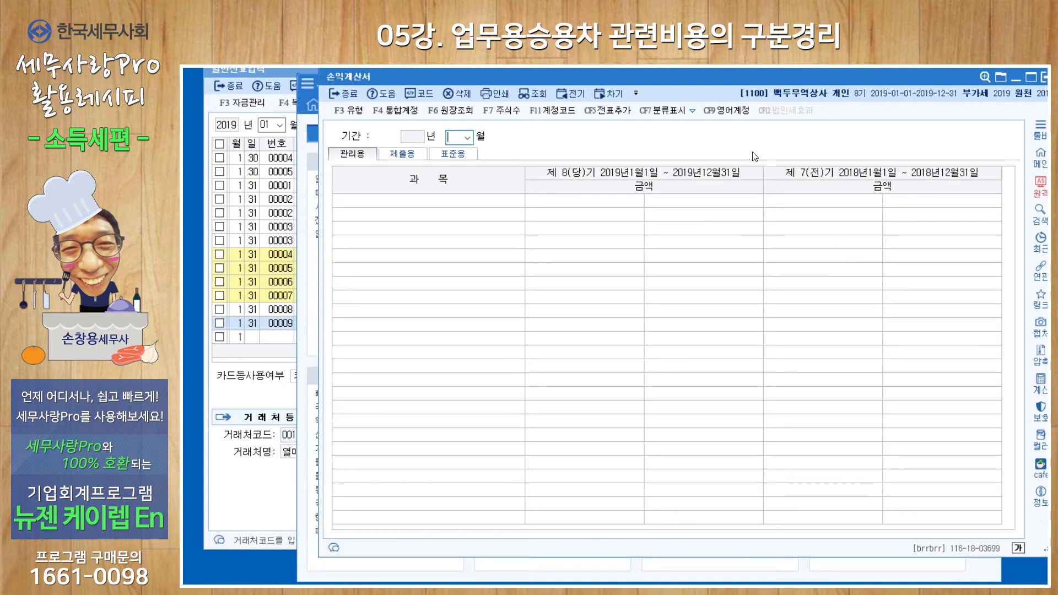
key("Return")
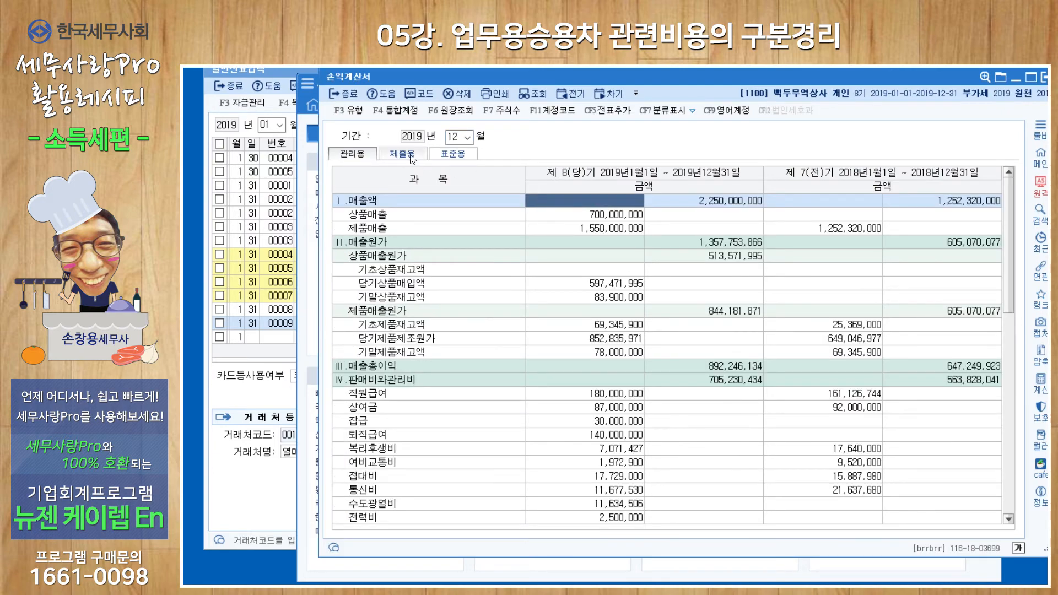
scroll(593, 253, "down", 12)
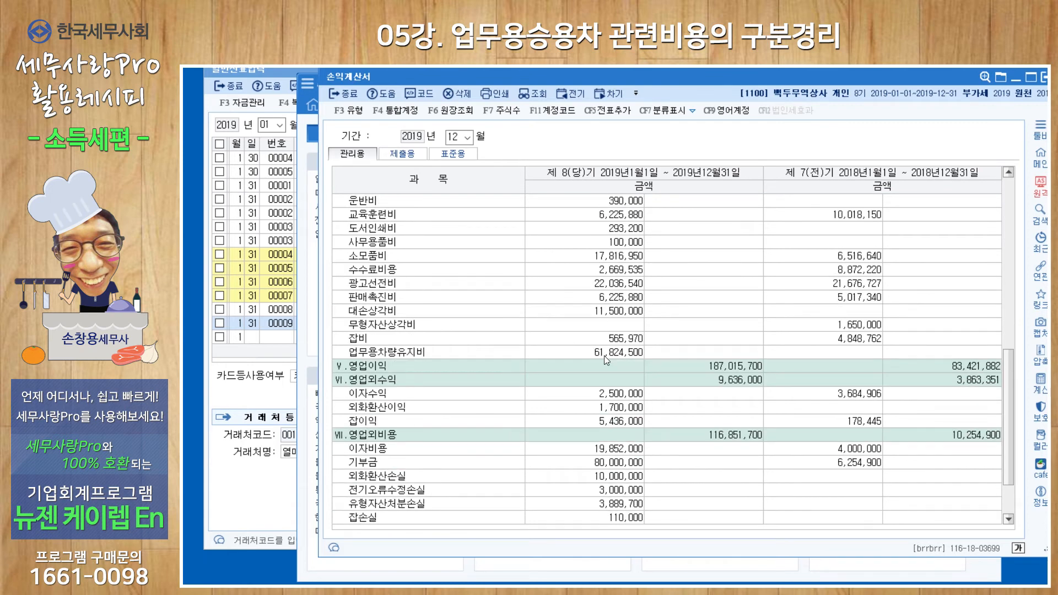
left_click(603, 354)
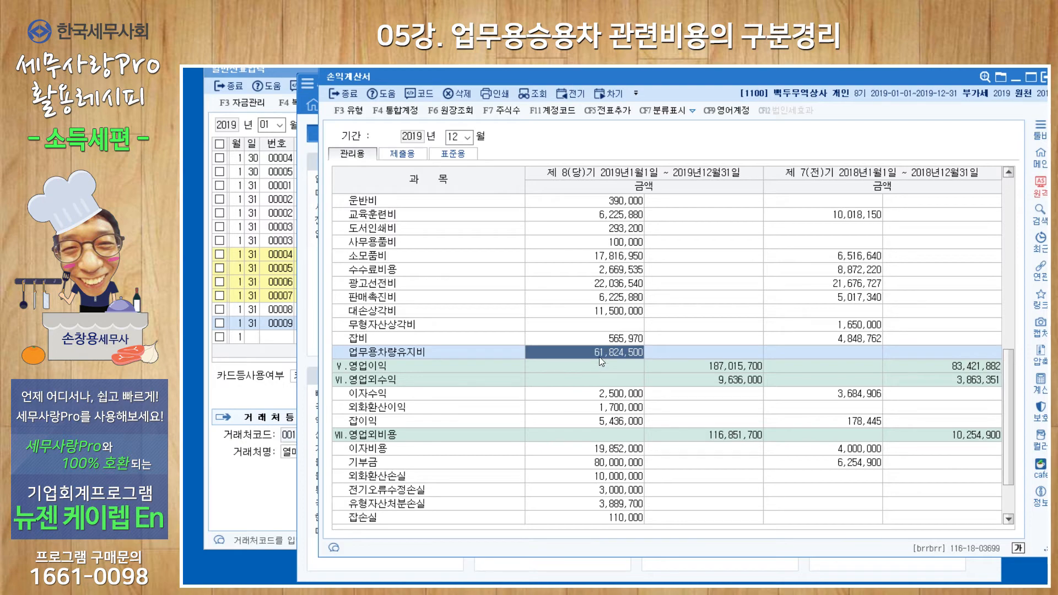
Switch the 손익계산서 to the 제출용 view and check the 차량유지비 amount.
left_click(415, 157)
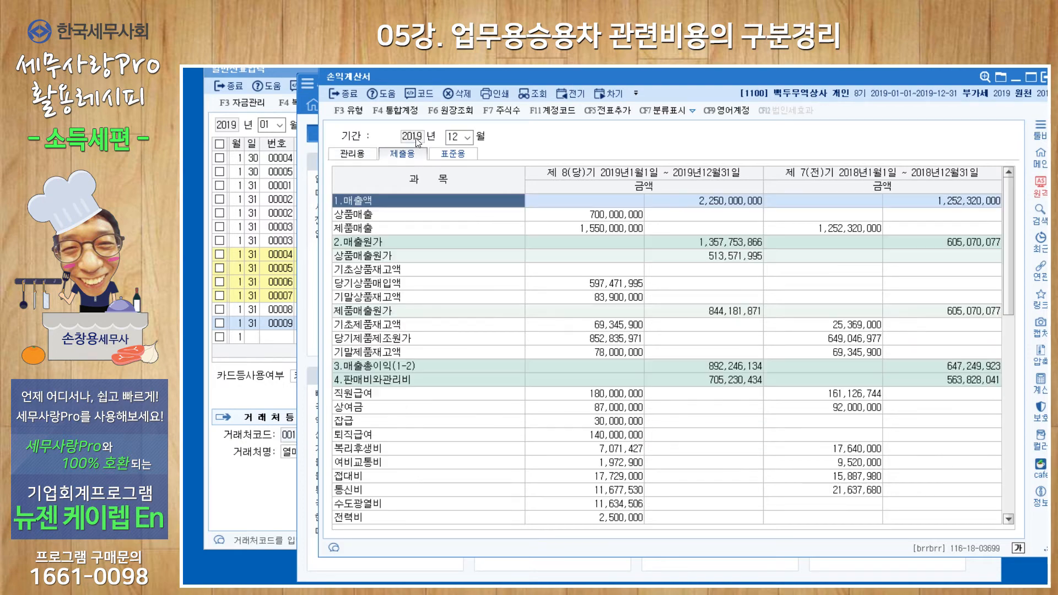
scroll(579, 292, "down", 6)
scroll(584, 302, "down", 1)
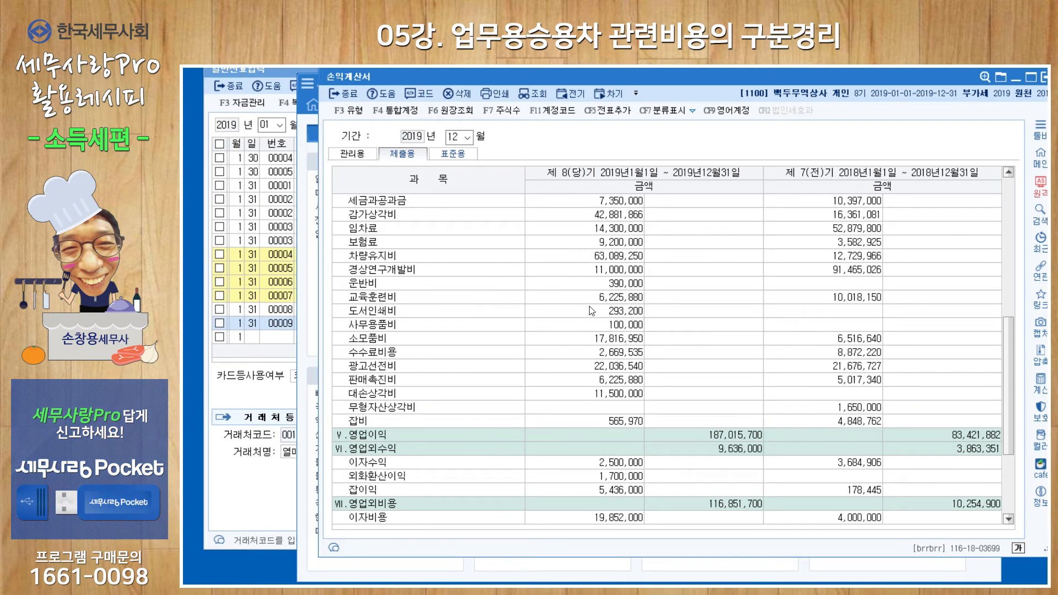
left_click(609, 256)
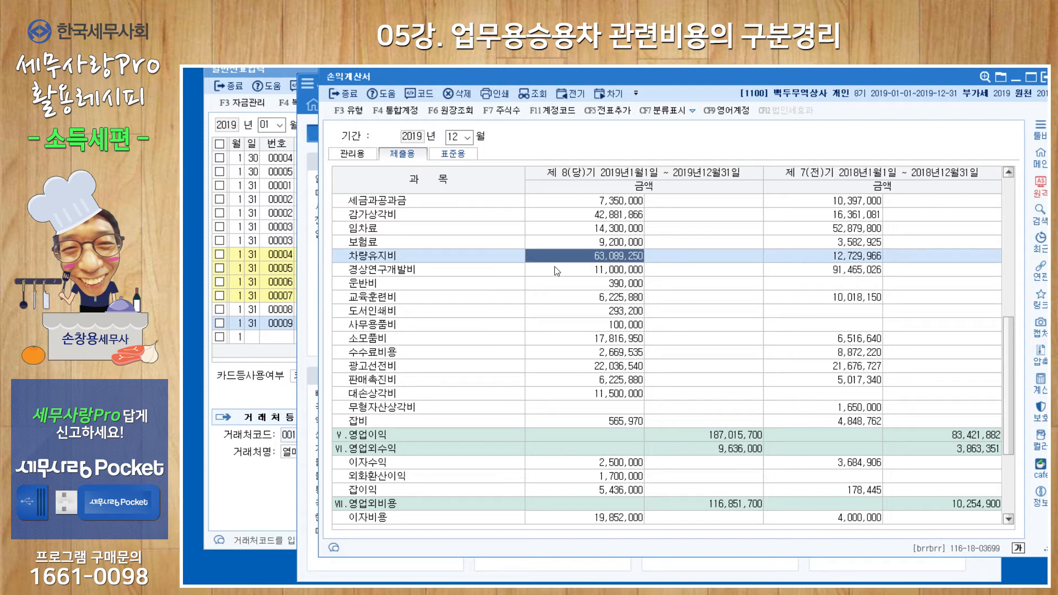
Open 통합계정, inspect which account codes are grouped under 차량유지비, and close the 제출용 계정 등록 dialog.
left_click(395, 113)
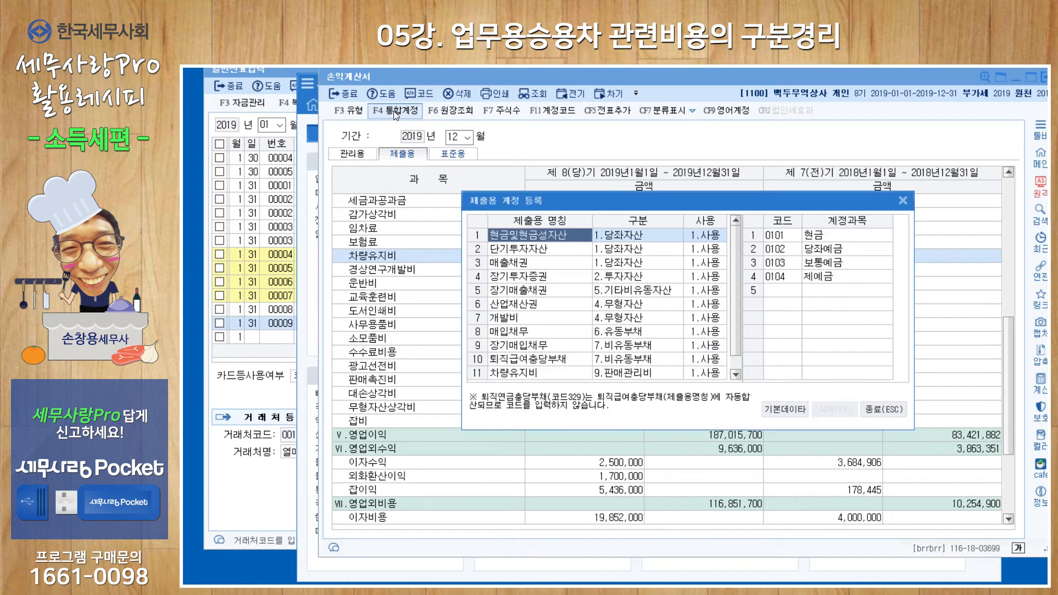
scroll(736, 300, "down", 1)
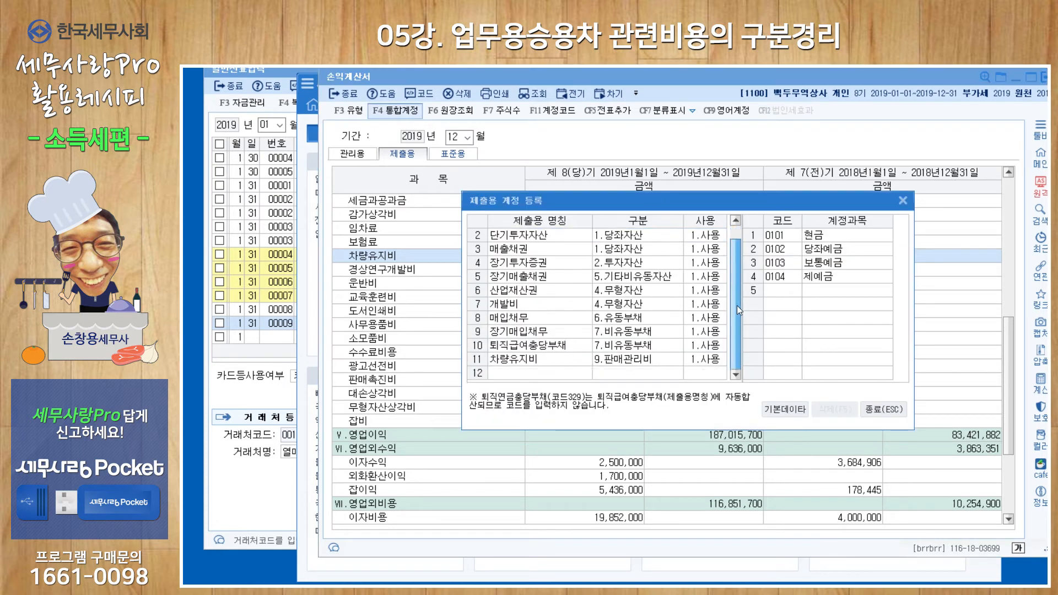
left_click(556, 364)
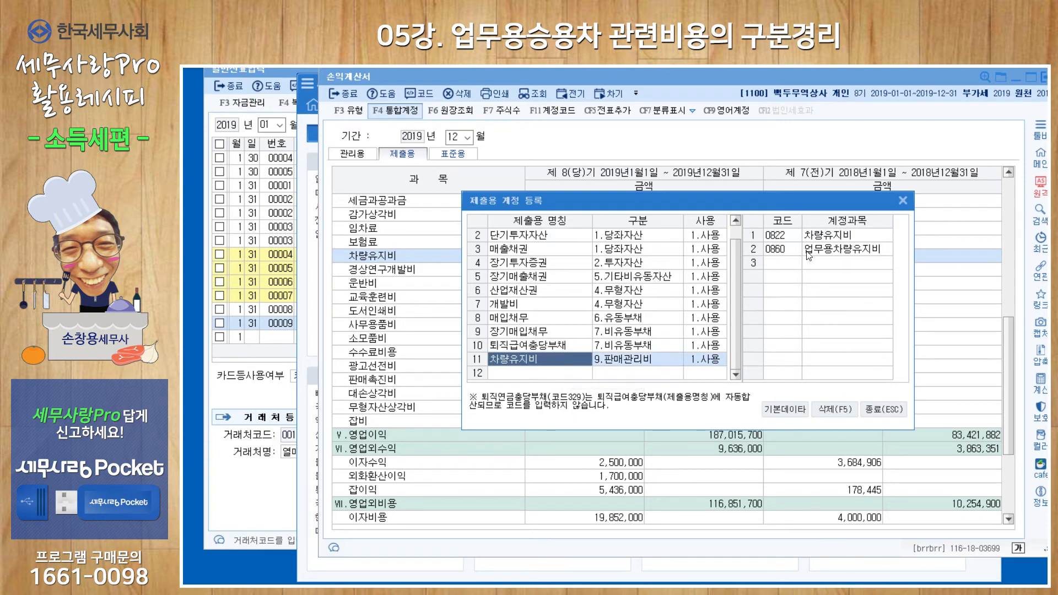
left_click(782, 249)
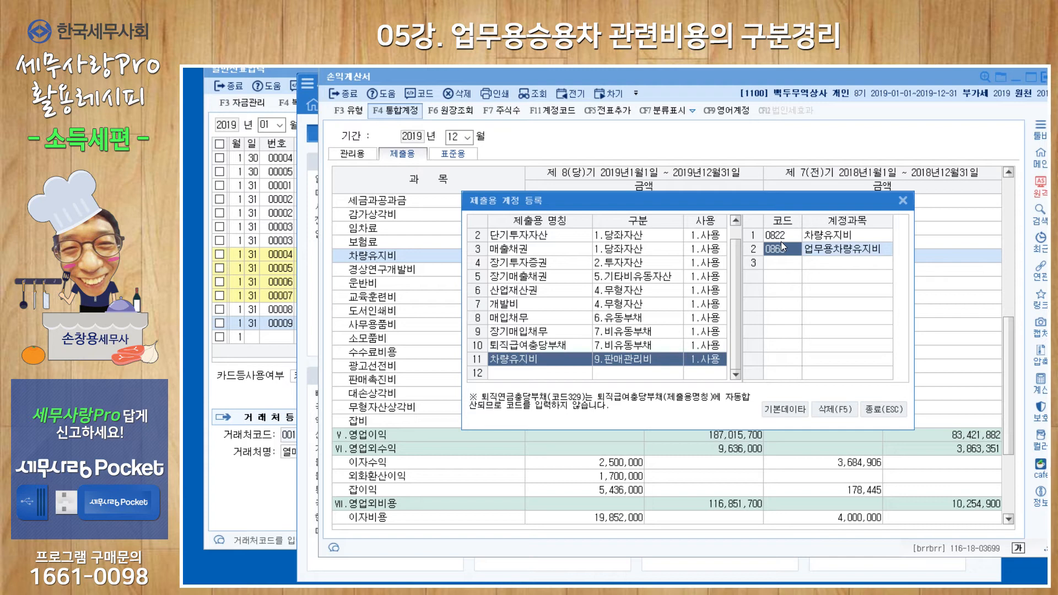
left_click(891, 410)
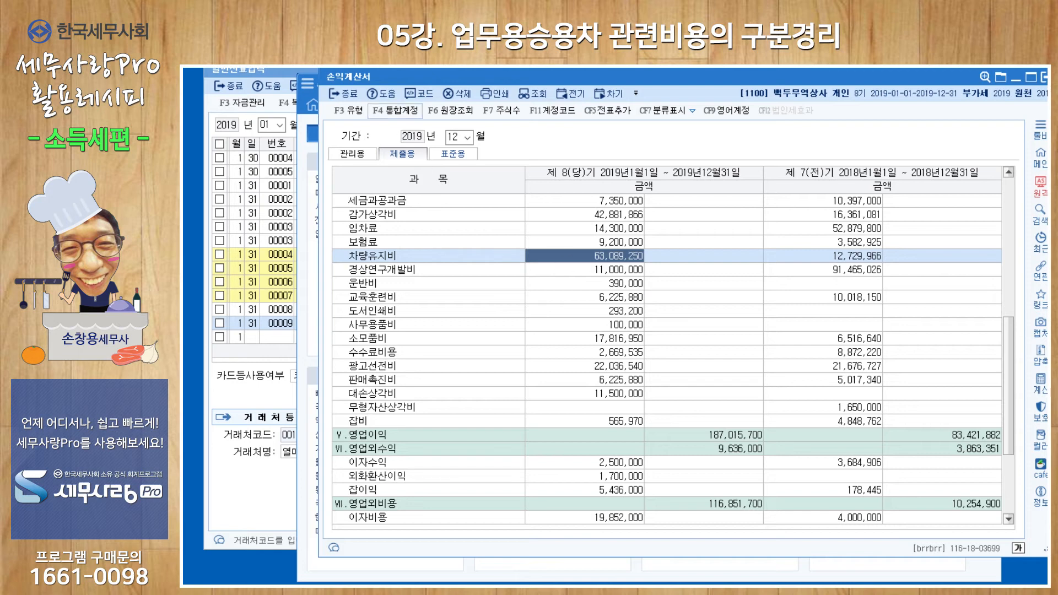
Review the 업무용차량유지비 lines in 일반전표입력 once more, and close both 일반전표입력 and 손익계산서.
left_click(280, 70)
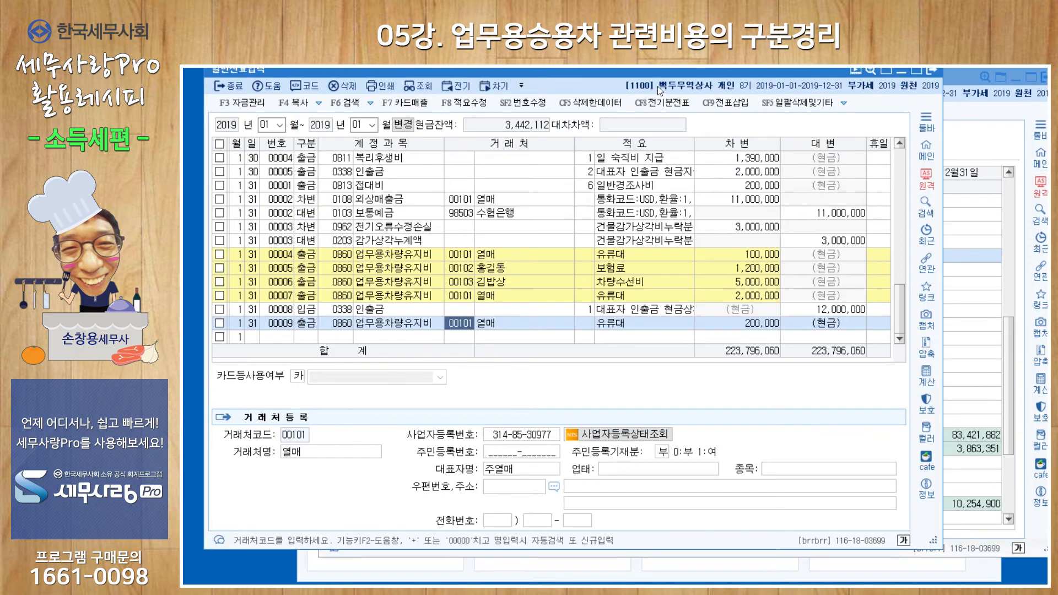
left_click_drag(656, 68, 701, 79)
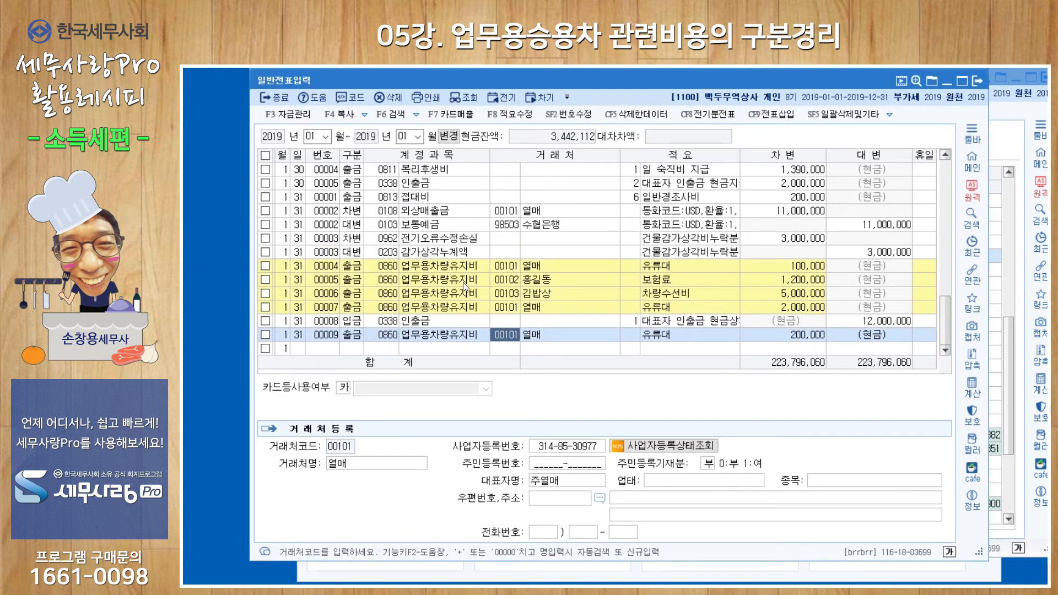
left_click(975, 81)
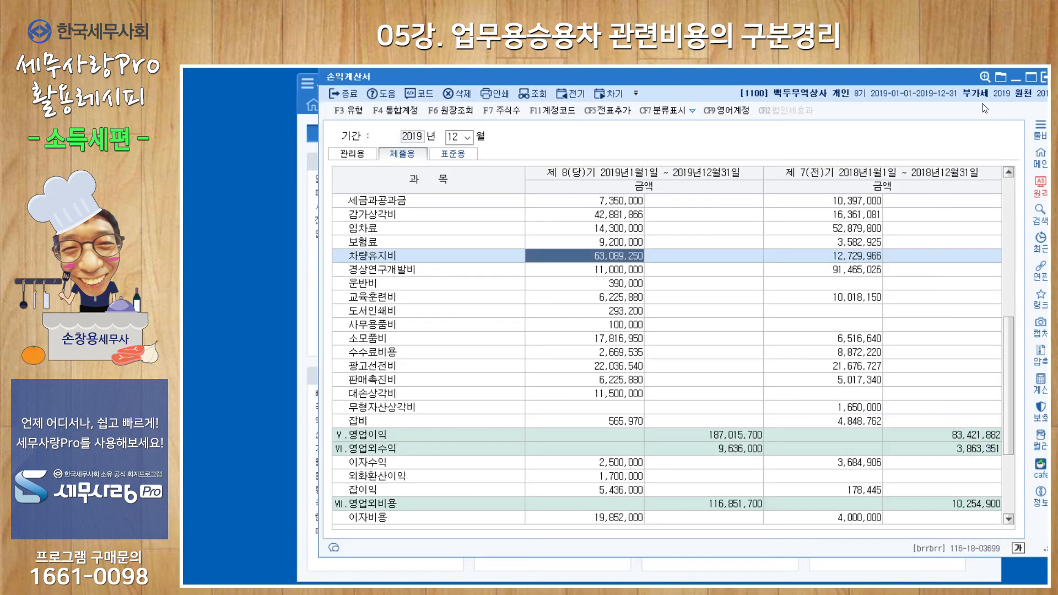
left_click(1044, 80)
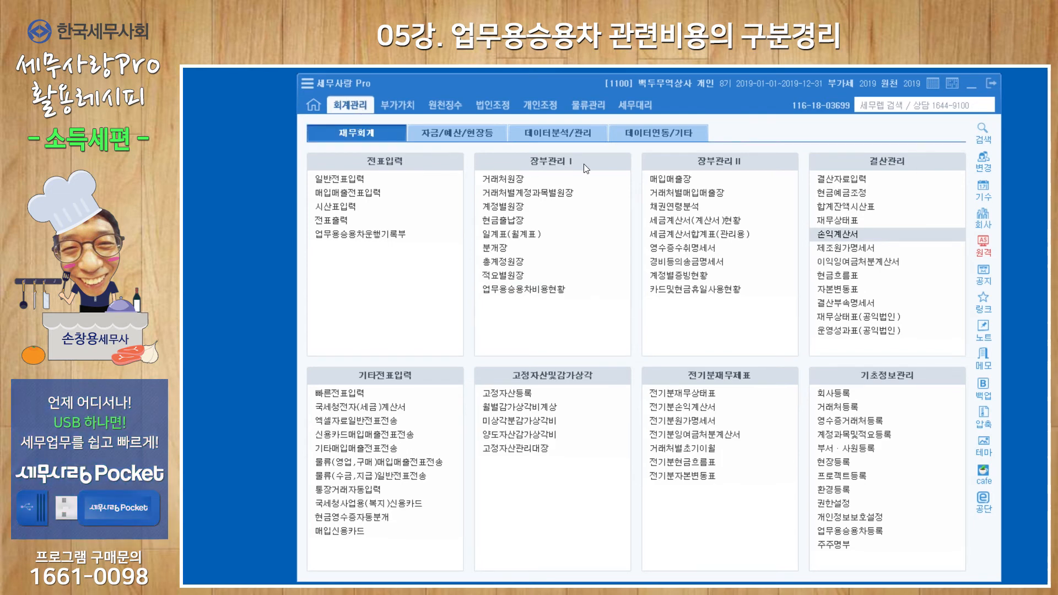
Open 업무용승용차비용현황, look through the 관련비용내역 and 관련비용합계 views, and return to 관련비용현황.
left_click(561, 292)
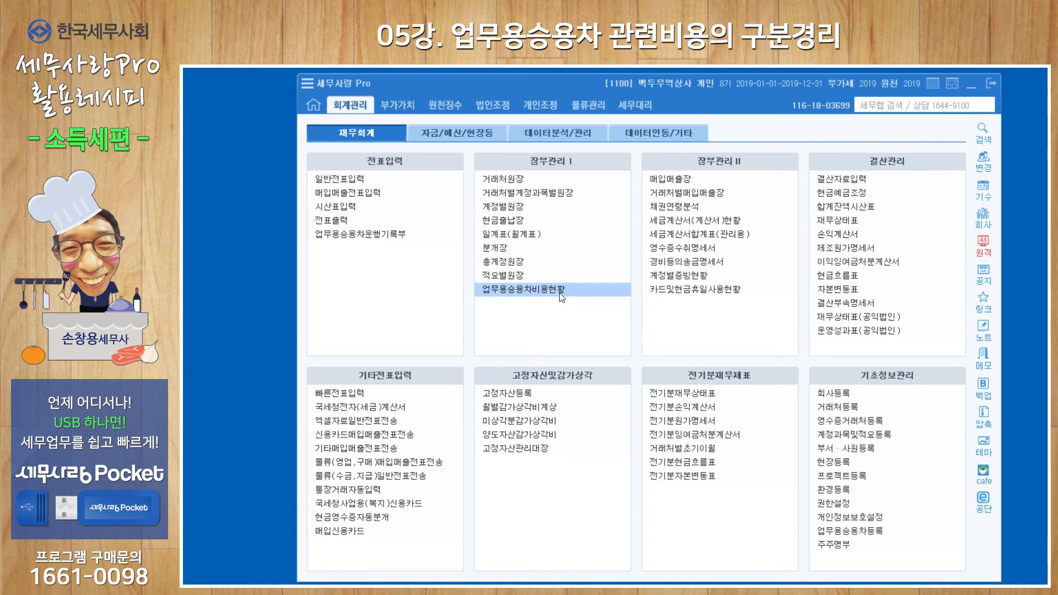
left_click_drag(601, 87, 608, 87)
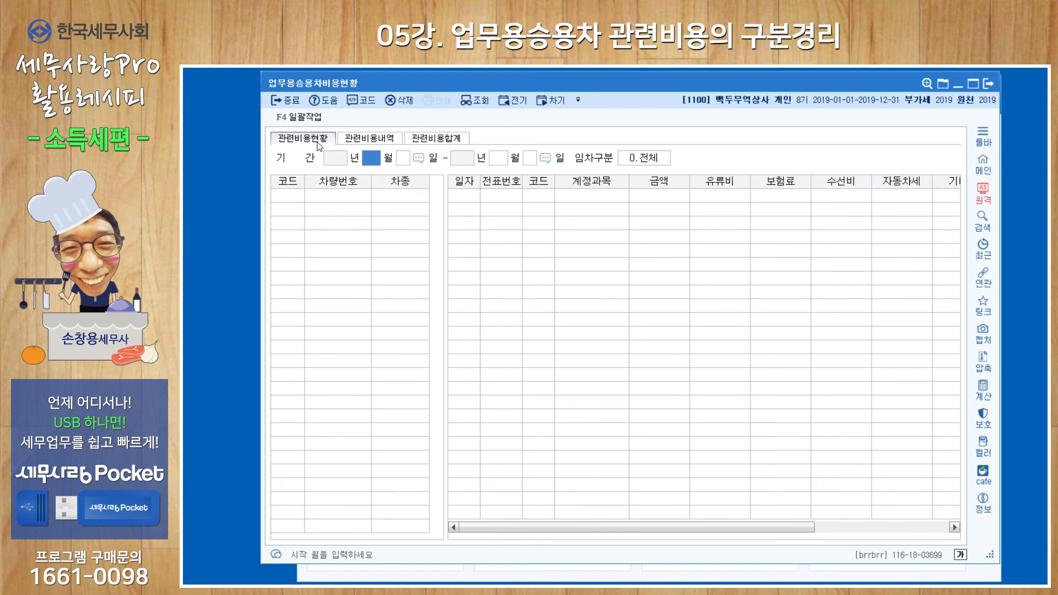
left_click(375, 141)
left_click(427, 141)
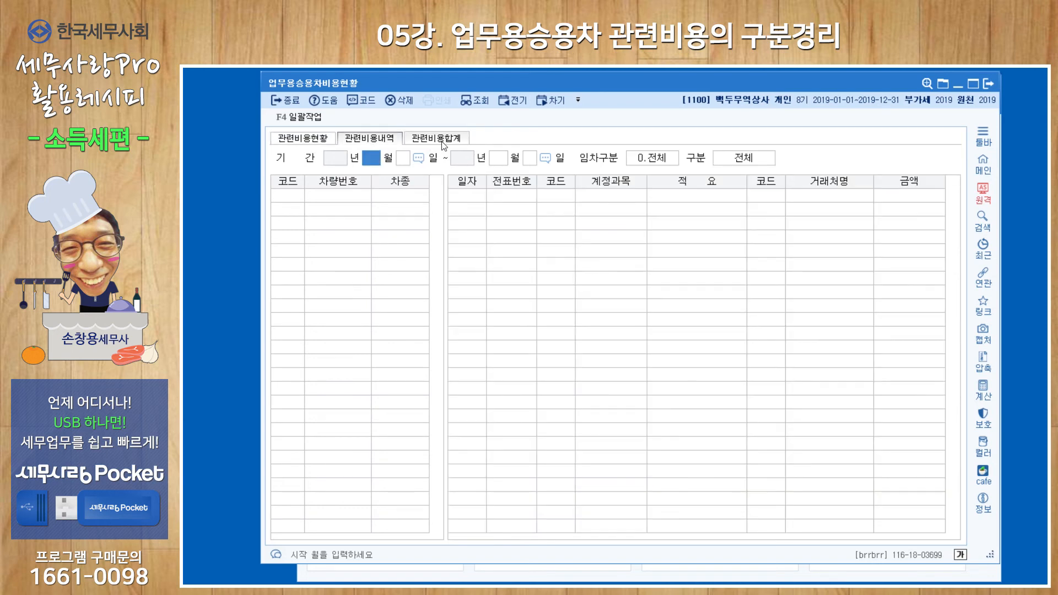
left_click(308, 139)
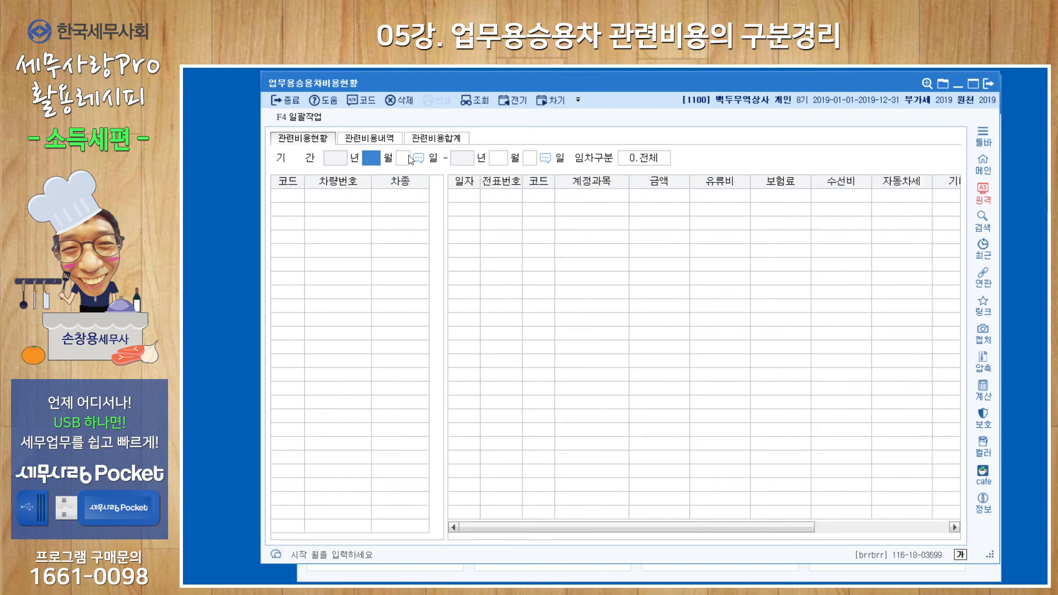
Query 관련비용현황 for 2019-01-01 through 2019-12-31, and view the related costs of the 벤츠 and 아우디.
key("Return")
key("Return")
key("Return")
key("Return")
key("Return")
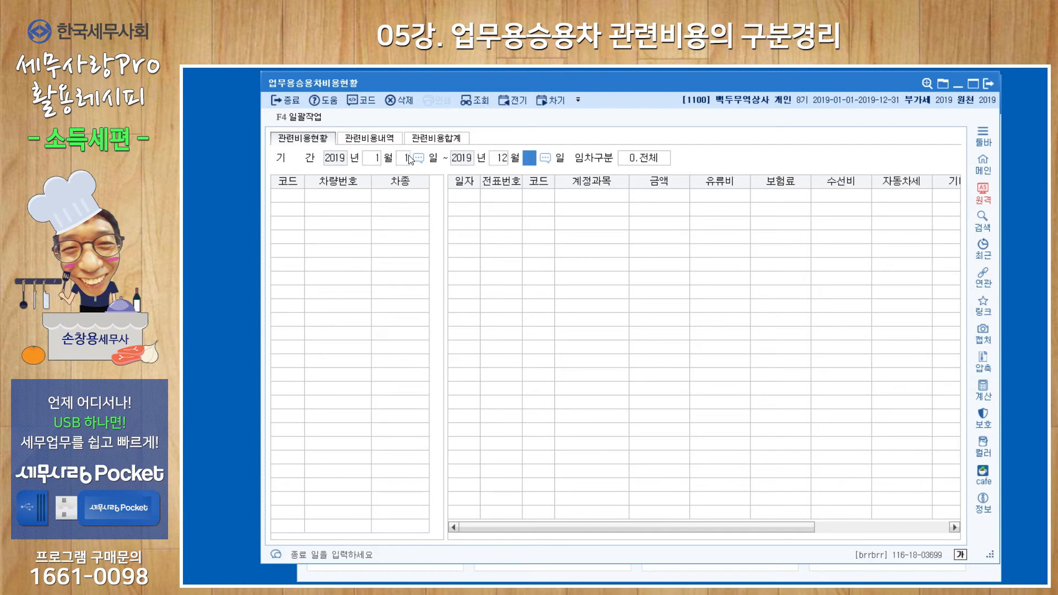
key("Return")
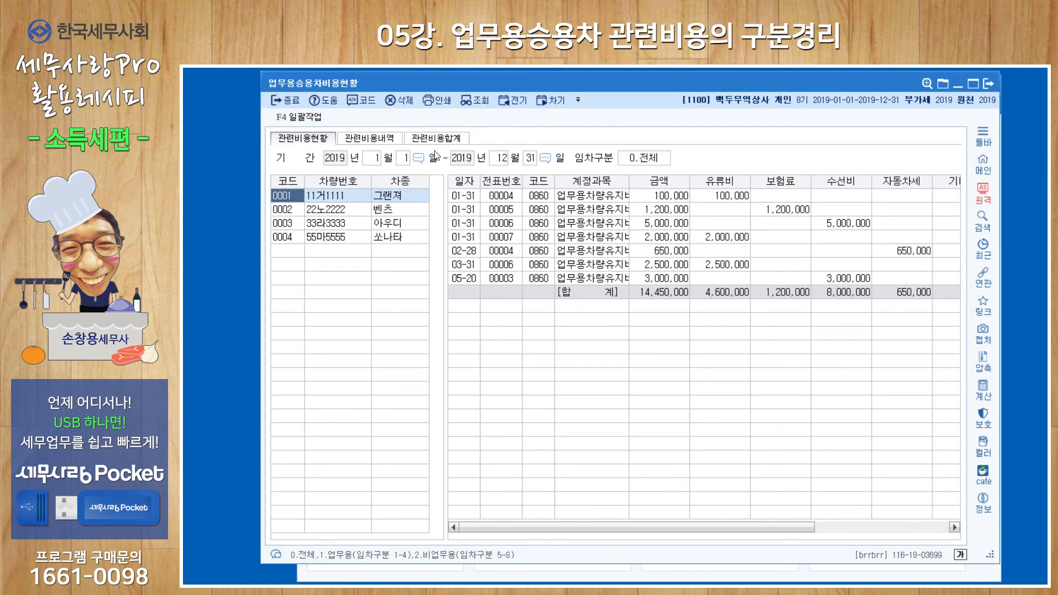
left_click(348, 211)
left_click(347, 223)
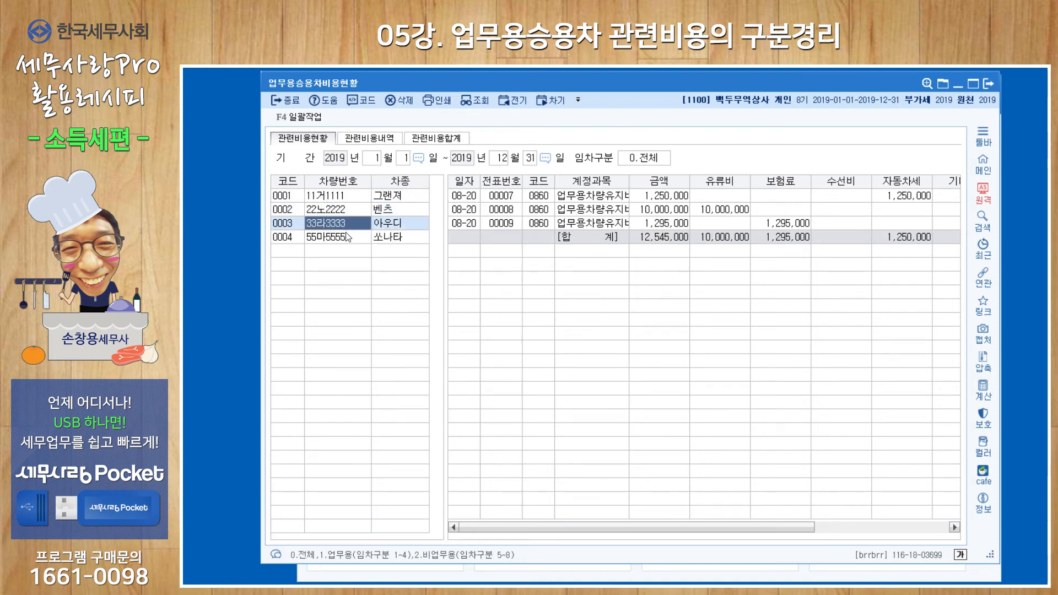
View the related costs of the 쏘나타, and query 관련비용내역 for 2019-01-01 through 2019-12-31 with 임차구분 and 구분 set to 전체.
left_click(345, 236)
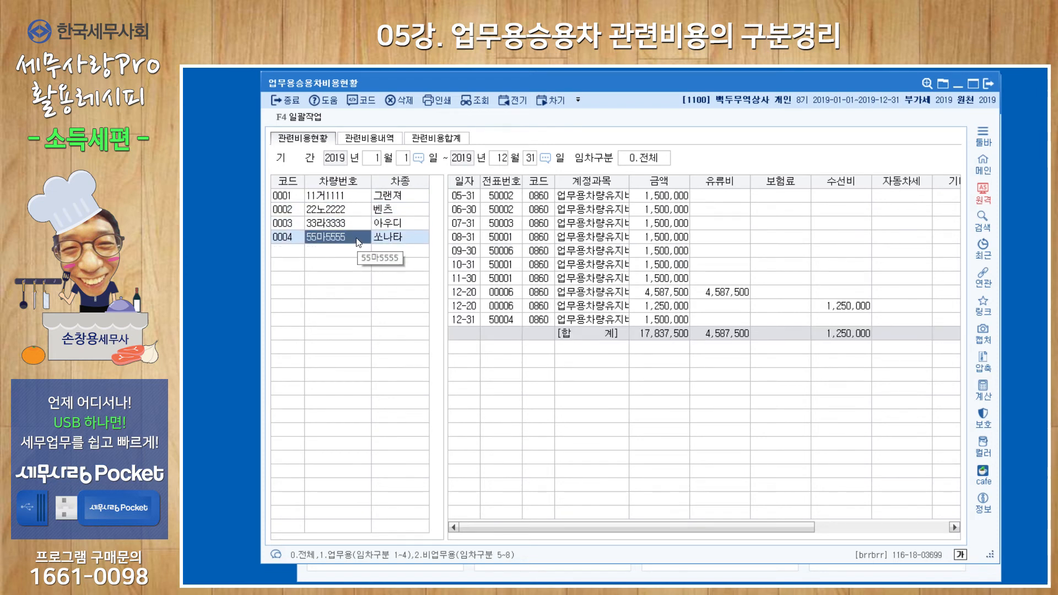
left_click(384, 144)
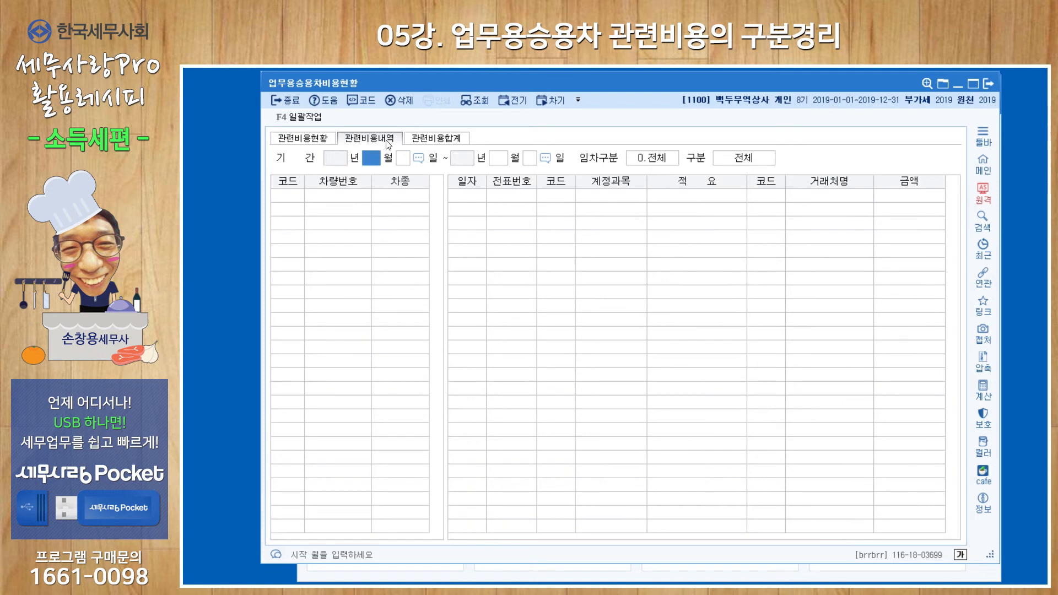
key("Return")
key("Return")
key("Return")
key("Return")
key("Return")
key("Return")
key("Return")
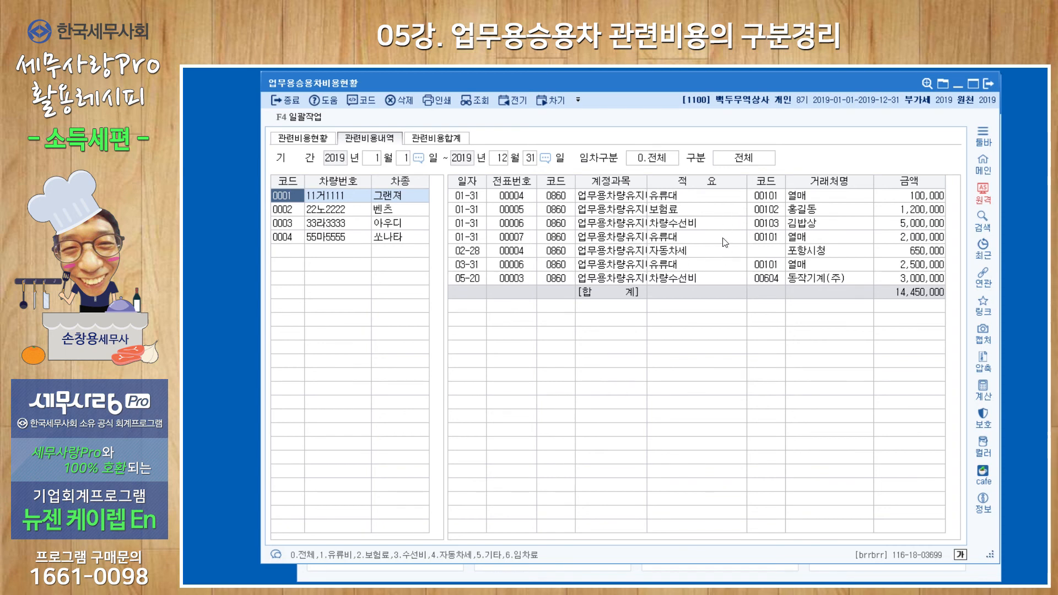
Query 관련비용합계 for 2019-01-01 through 2019-12-31 with 임차구분 0.전체 and 구분 0.계정별합계.
left_click(434, 139)
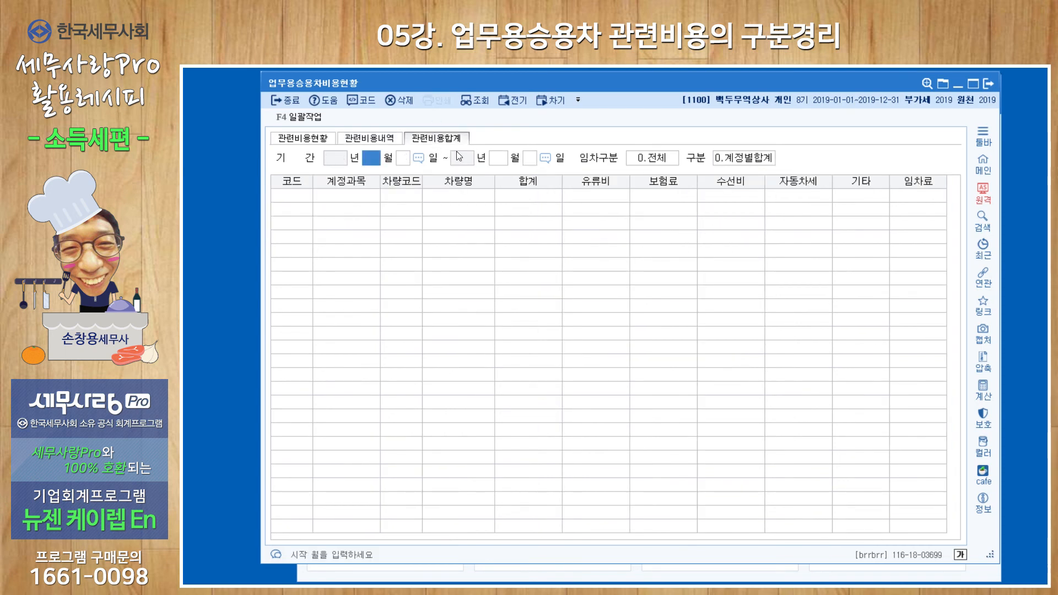
key("Return")
key("Return")
key("Return")
key("Return")
key("Return")
key("Return")
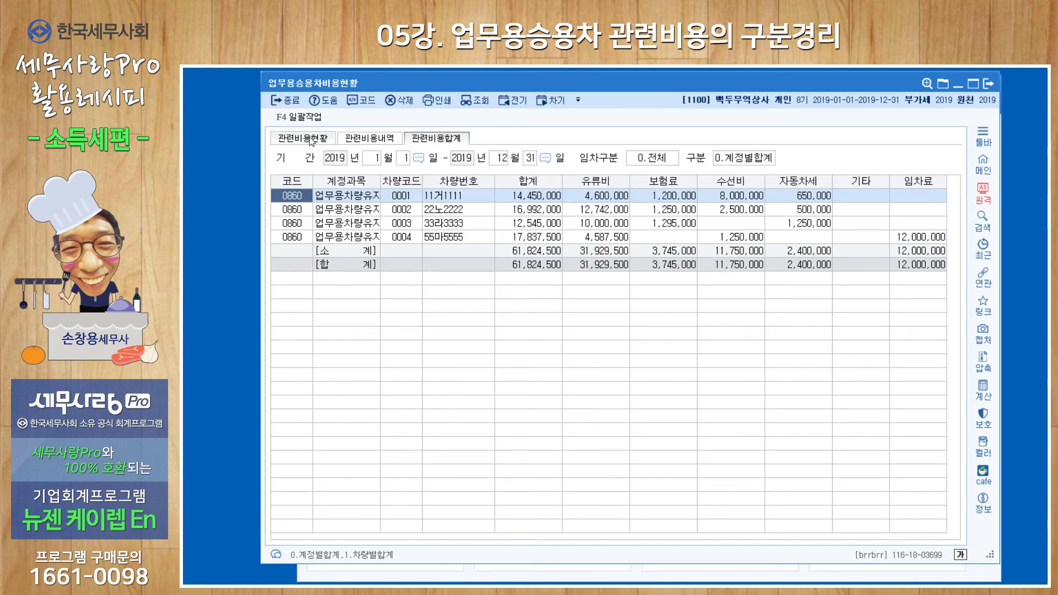
Revisit the 관련비용내역 and 관련비용합계 views, and close 업무용승용차비용현황.
left_click(369, 138)
left_click(422, 139)
left_click(985, 85)
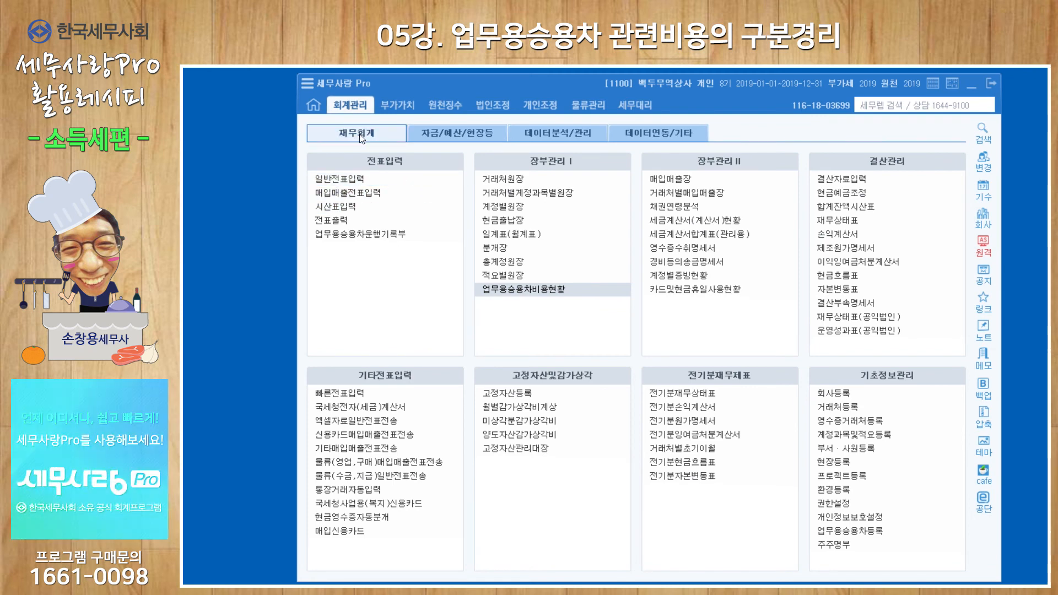
Open 업무용승용차운행기록부 and query the driving records for 2019-01-01 through 2019-12-31.
left_click(373, 238)
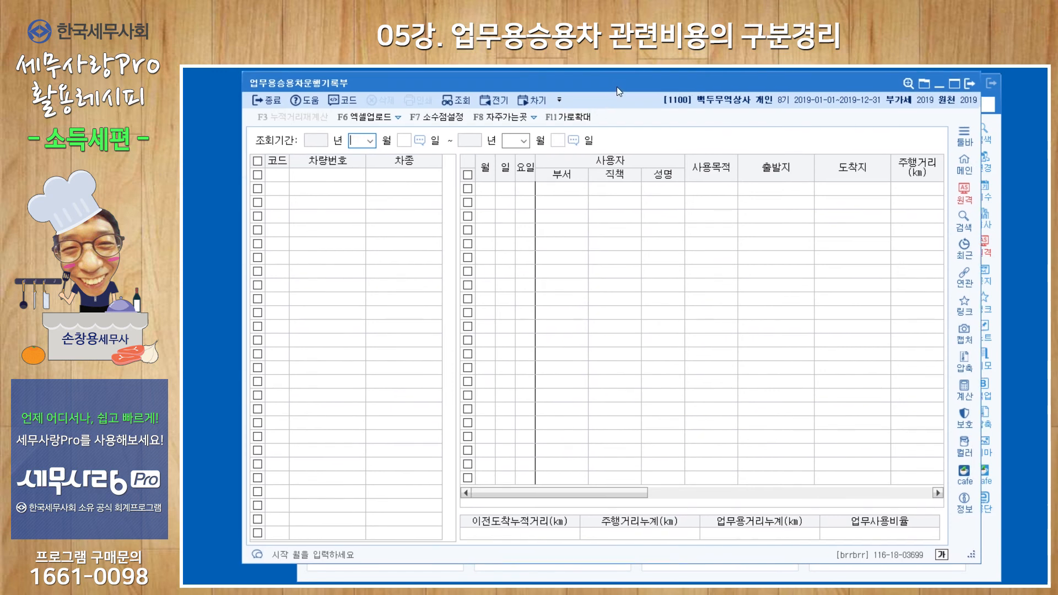
key("Return")
key("Return")
type("12")
key("Return")
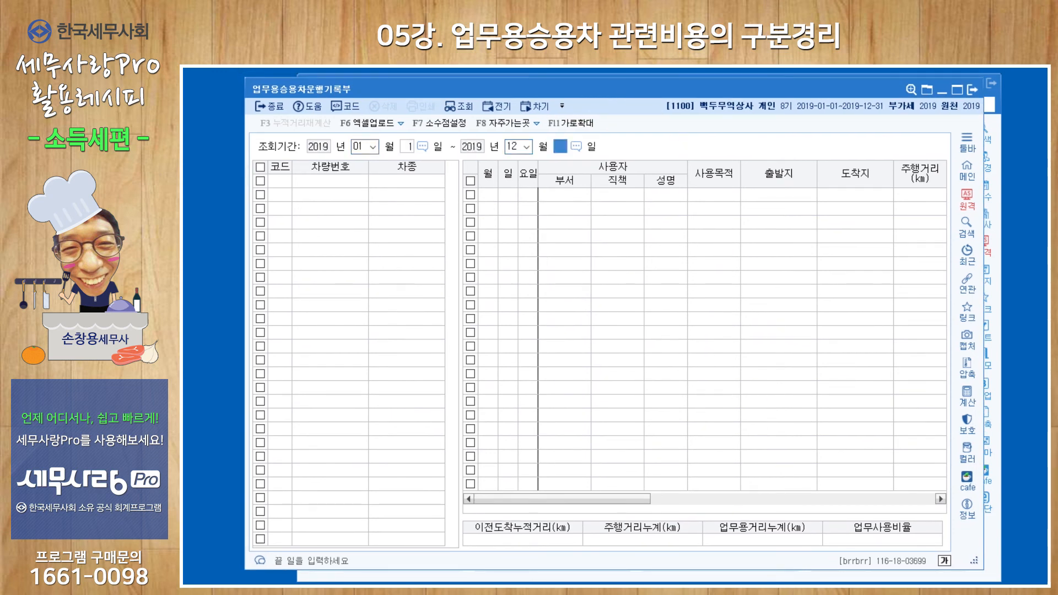
key("Return")
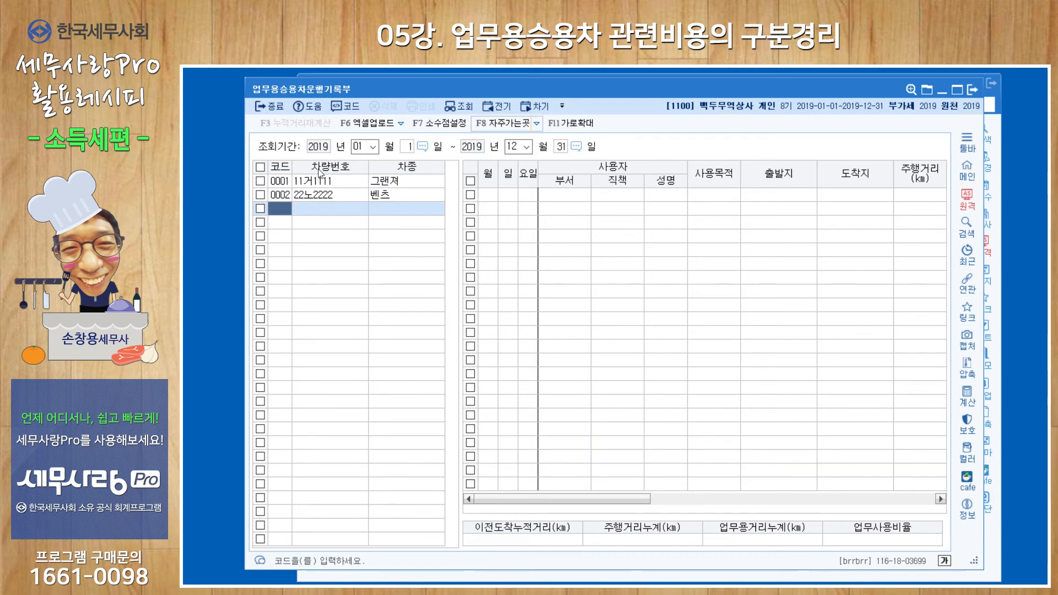
View the driving records of the 그랜져, check the options under 엑셀업로드, and dismiss them.
left_click(334, 185)
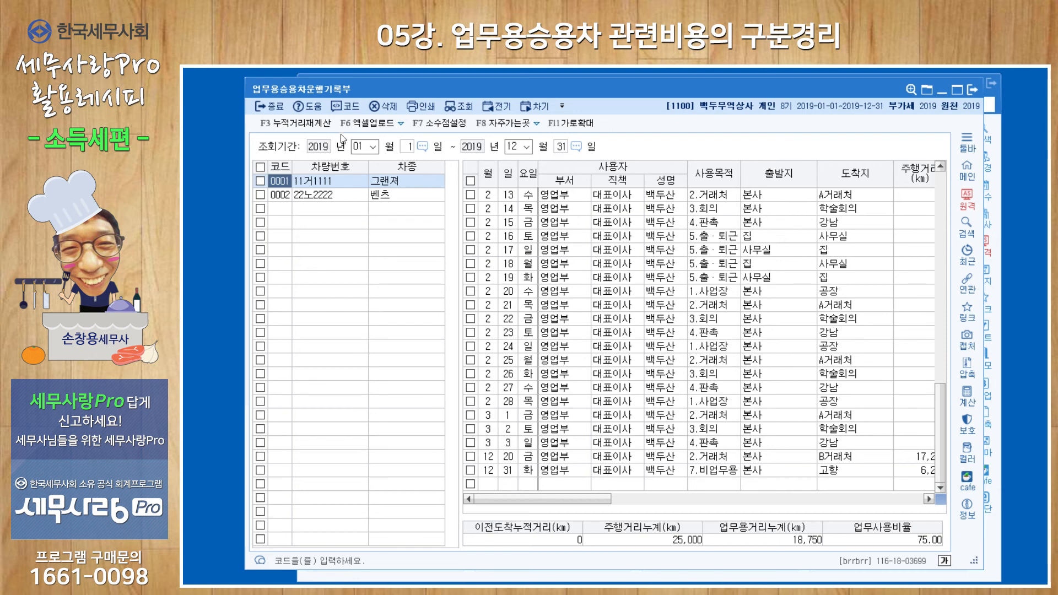
left_click(400, 124)
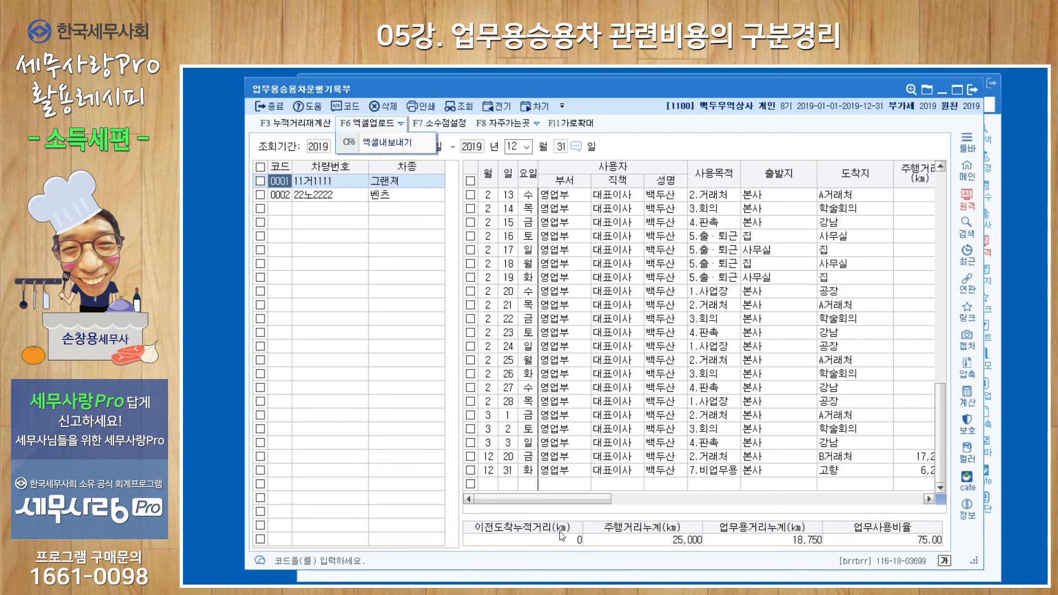
left_click(404, 216)
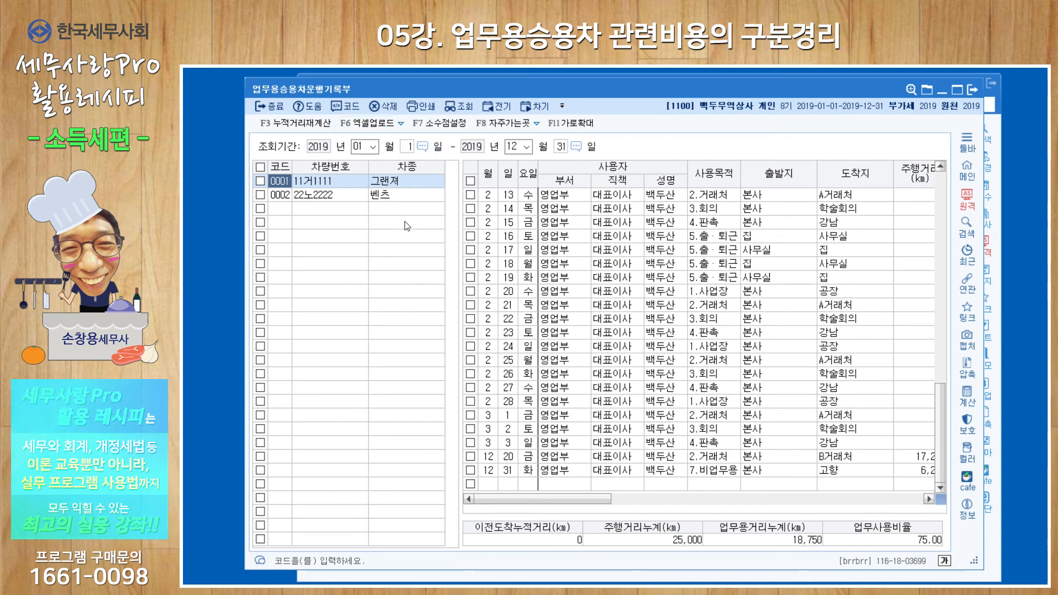